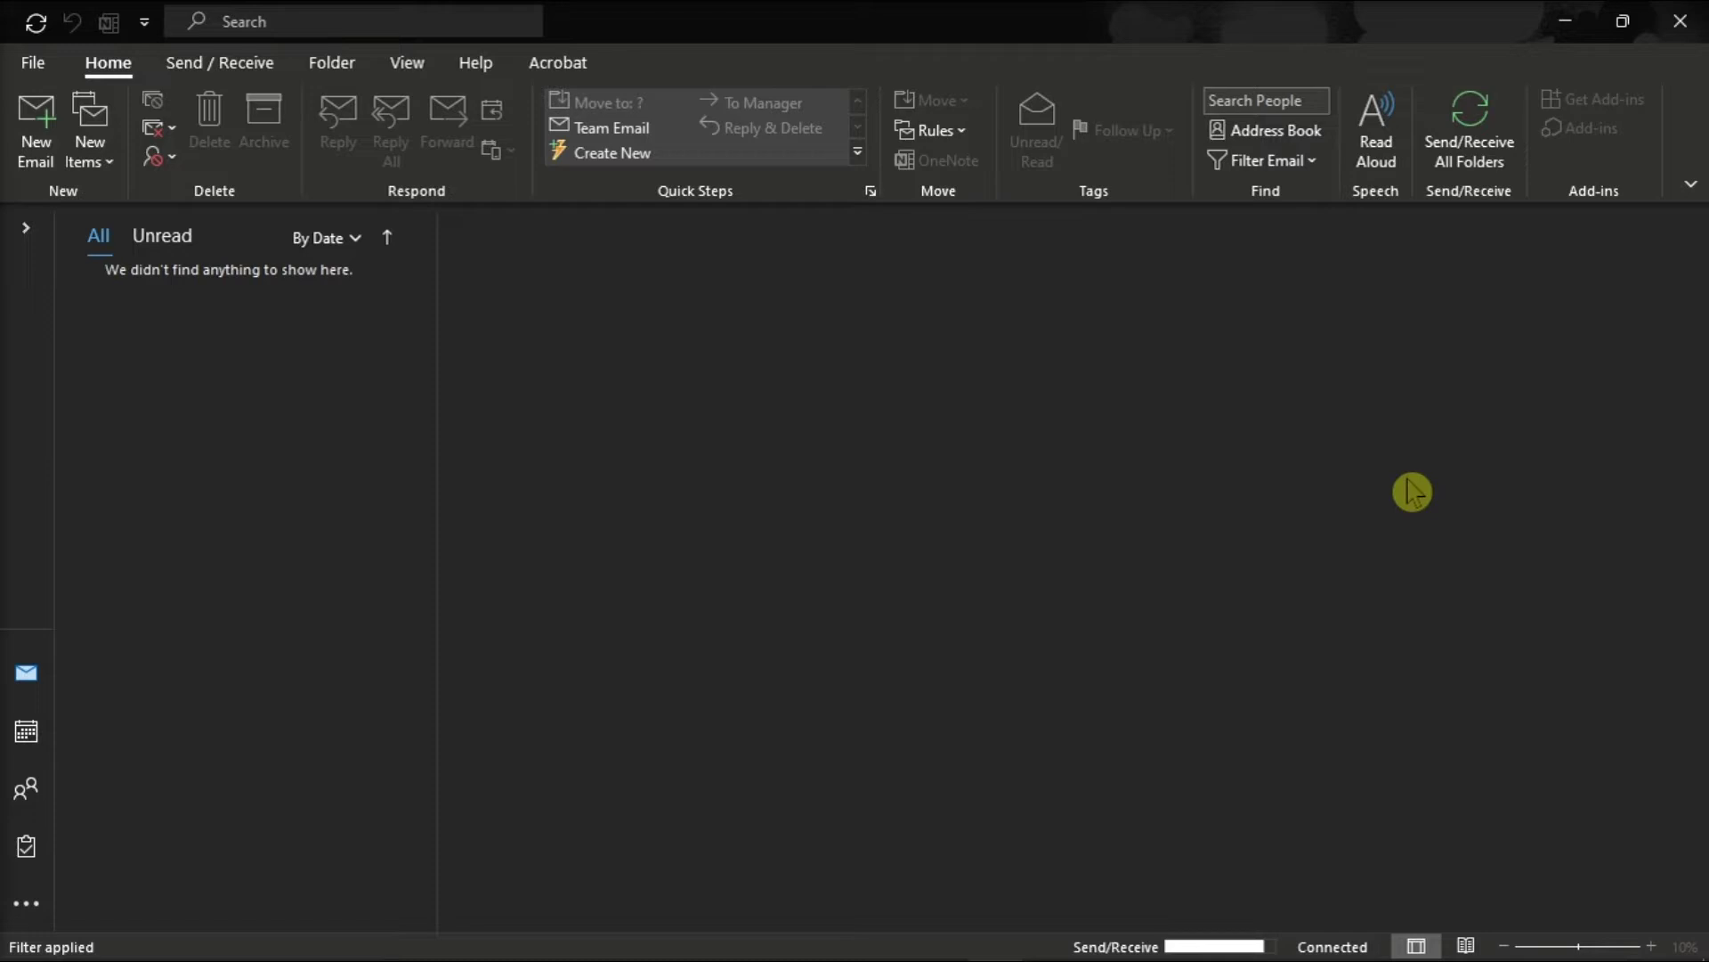
# Step: Set 'Compose messages in this format' to HTML in Outlook's Mail options and save
pyautogui.click(32, 62)
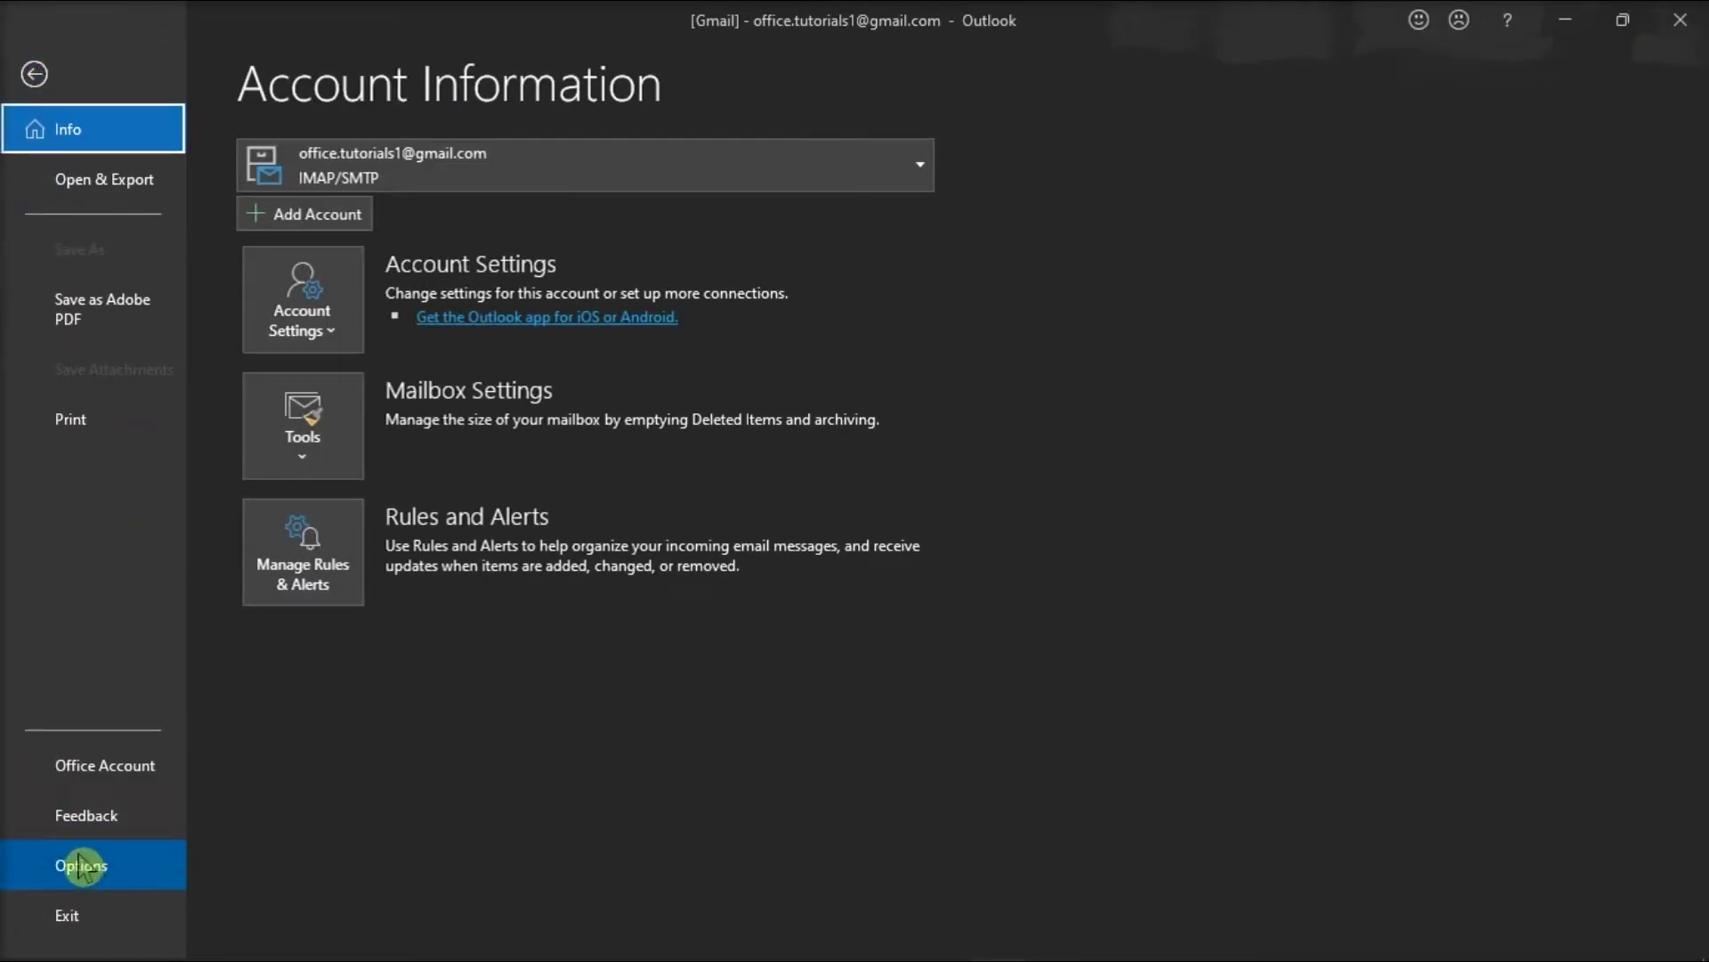
pyautogui.click(103, 874)
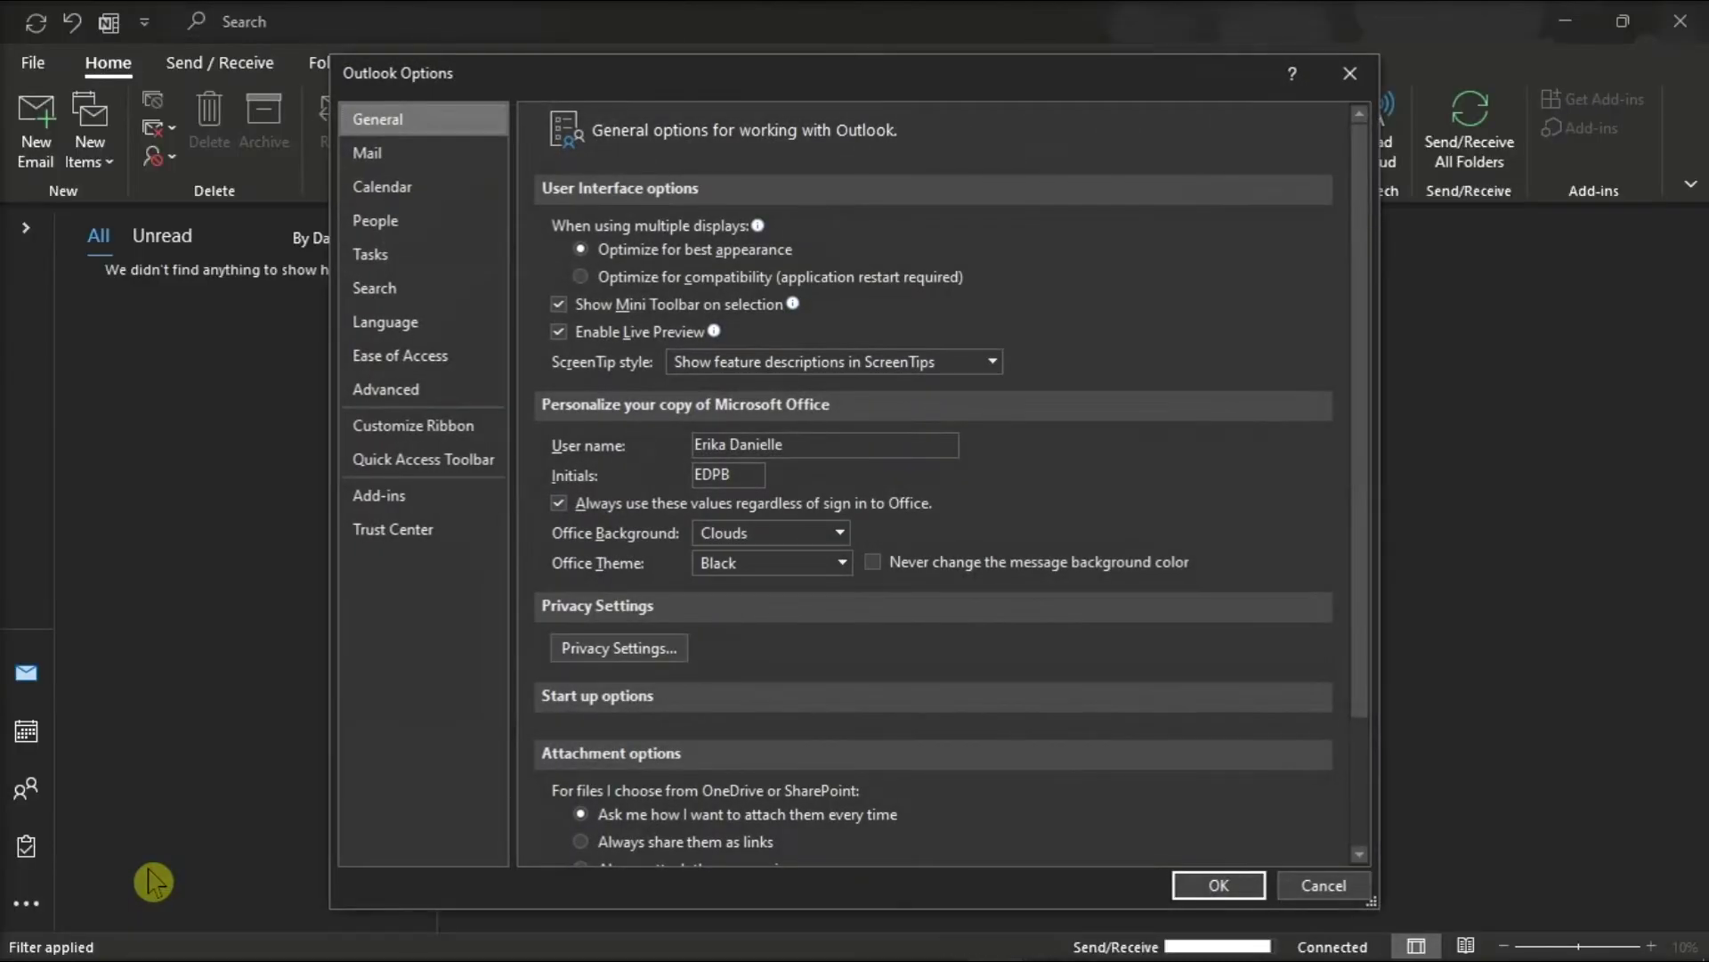
pyautogui.click(406, 161)
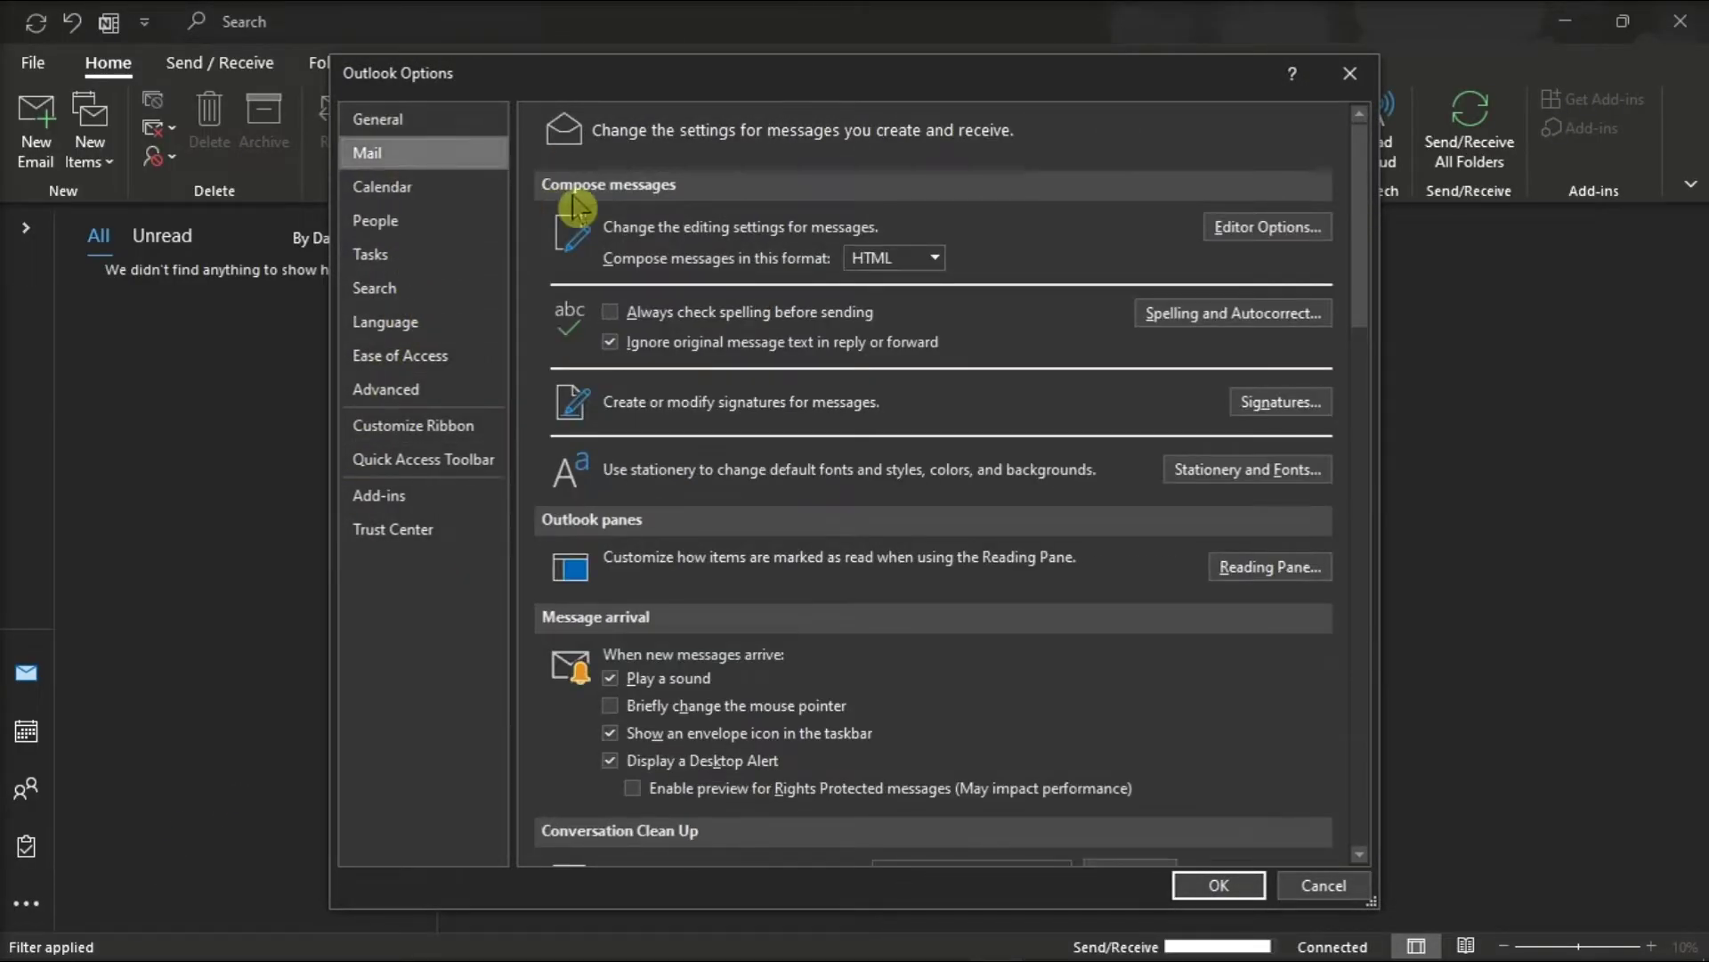
pyautogui.click(905, 257)
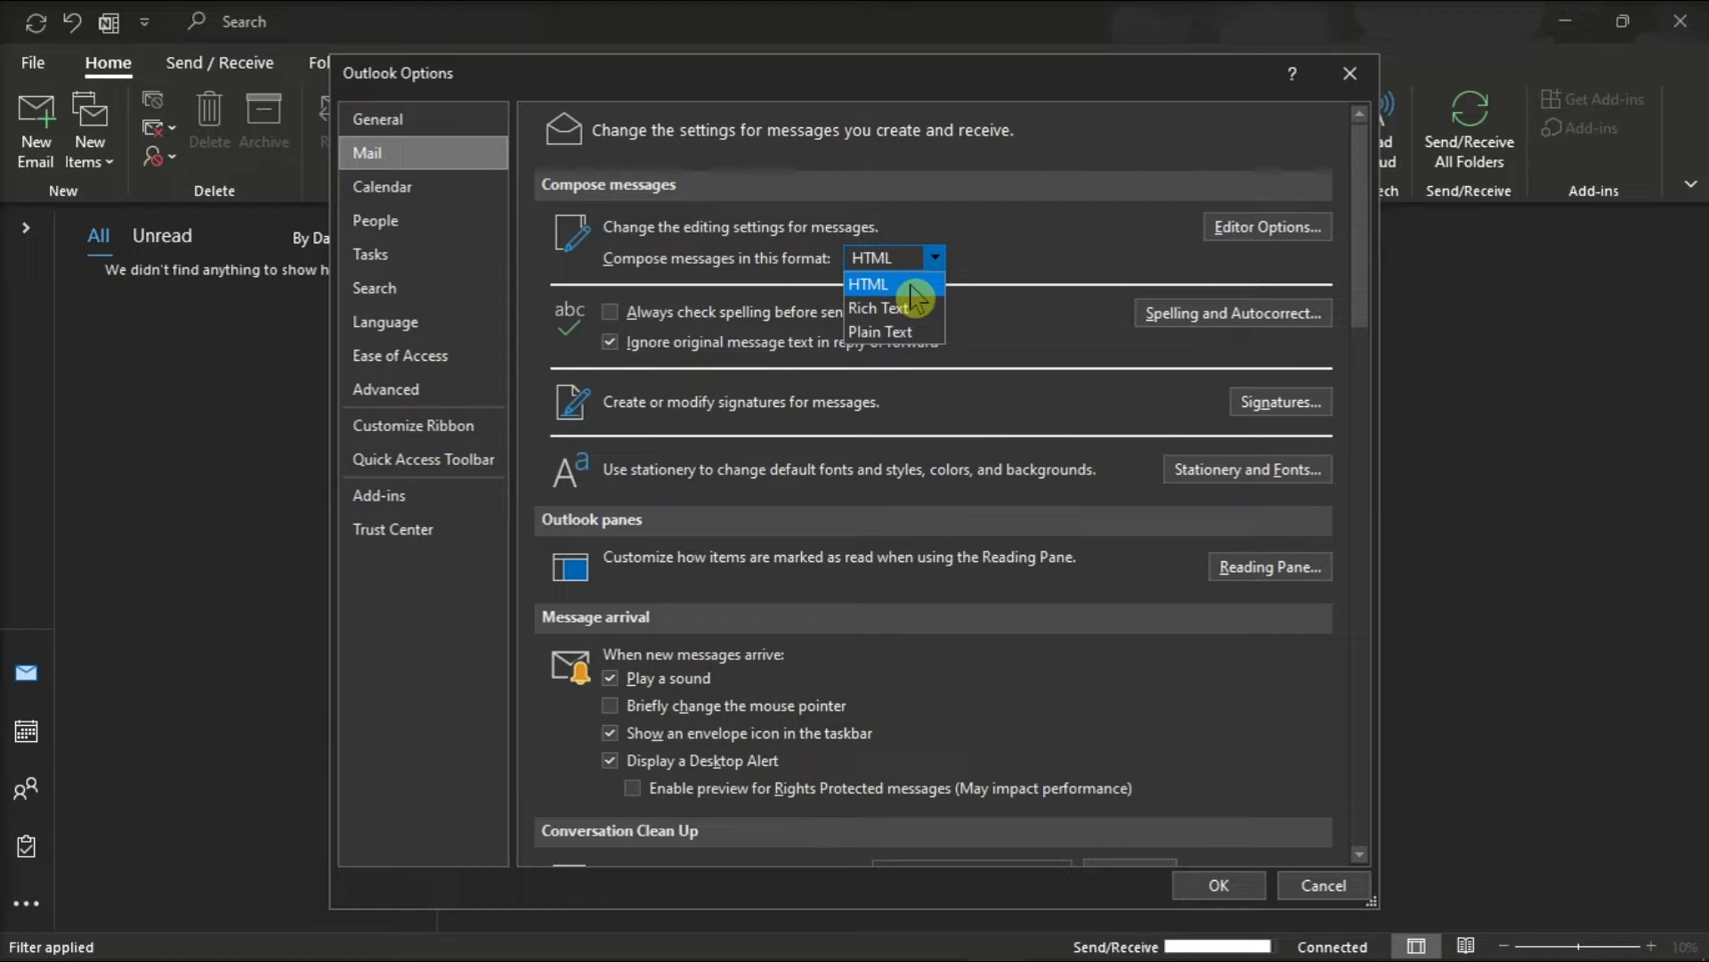
pyautogui.click(911, 287)
pyautogui.click(1220, 886)
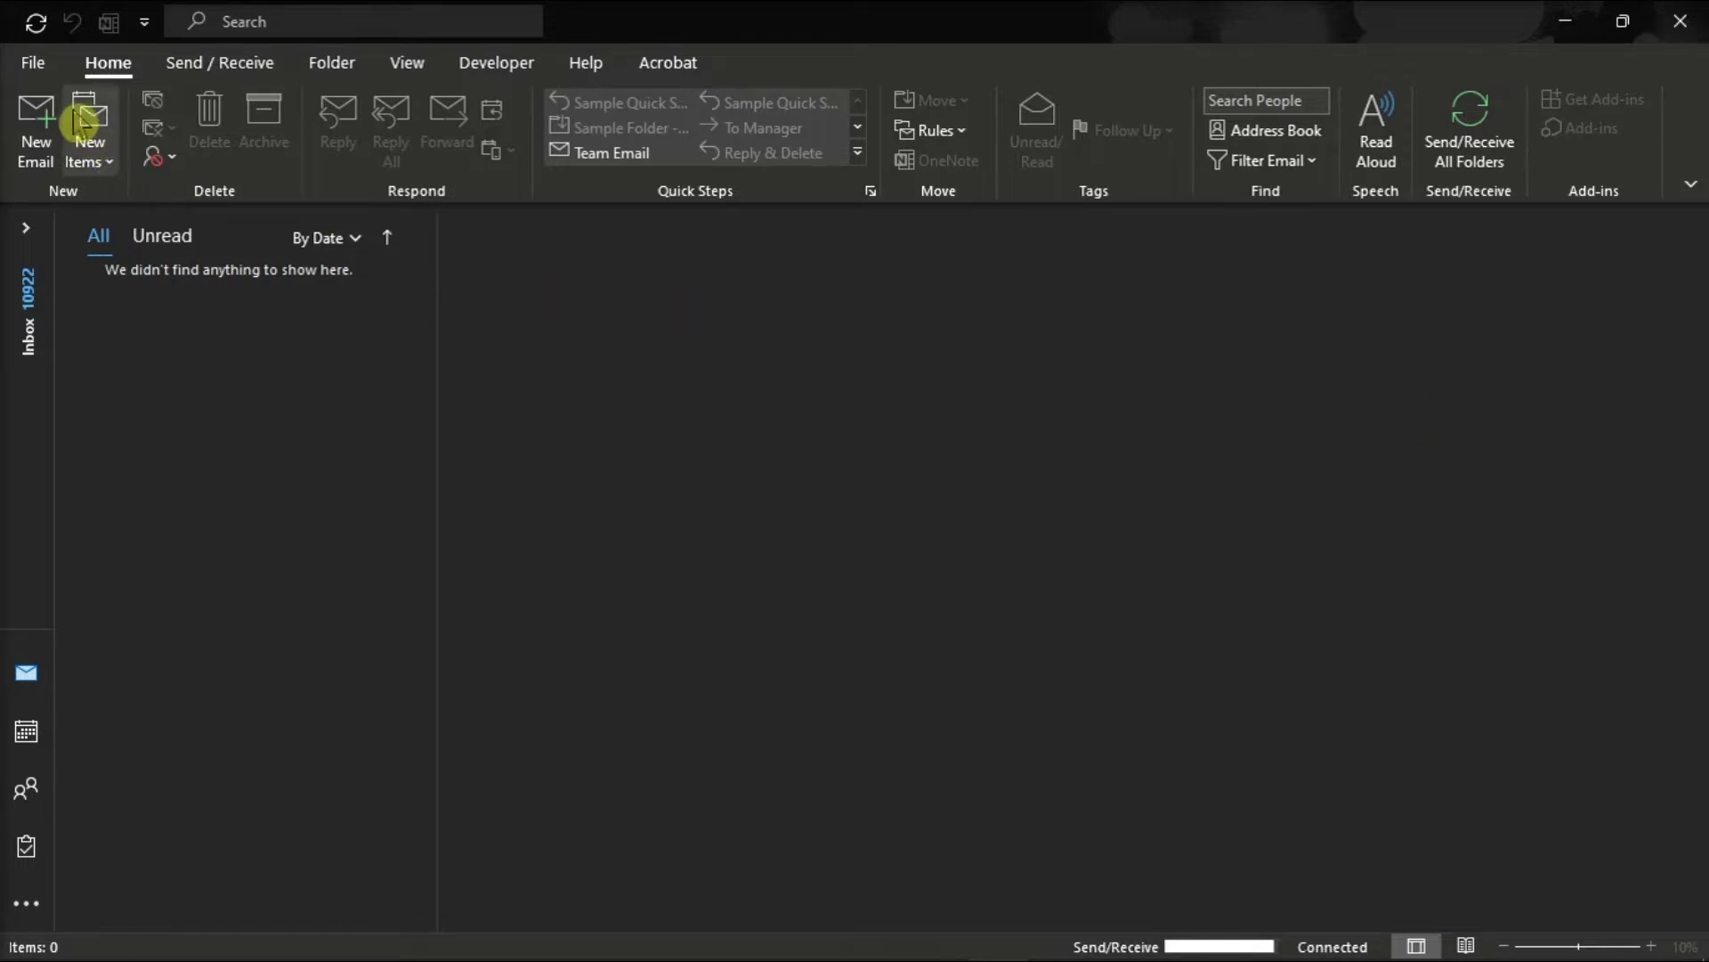
# Step: Run Update Now from the Office Account update options; Outlook is reported up to date
pyautogui.click(34, 67)
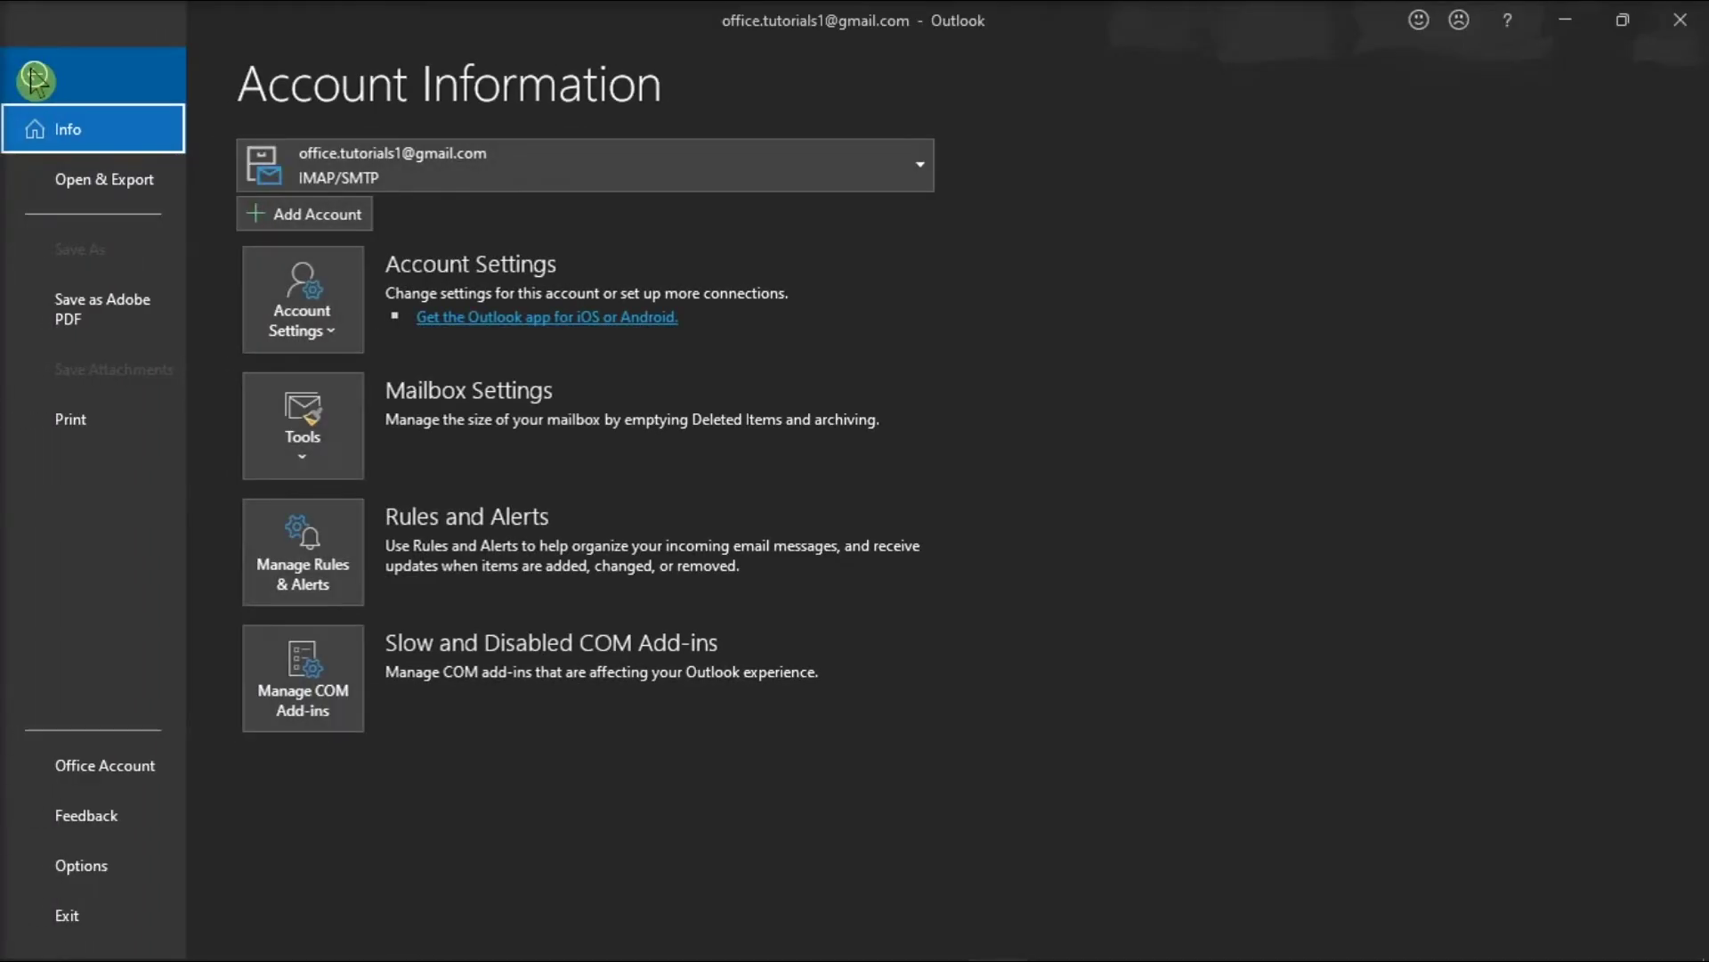
pyautogui.click(106, 775)
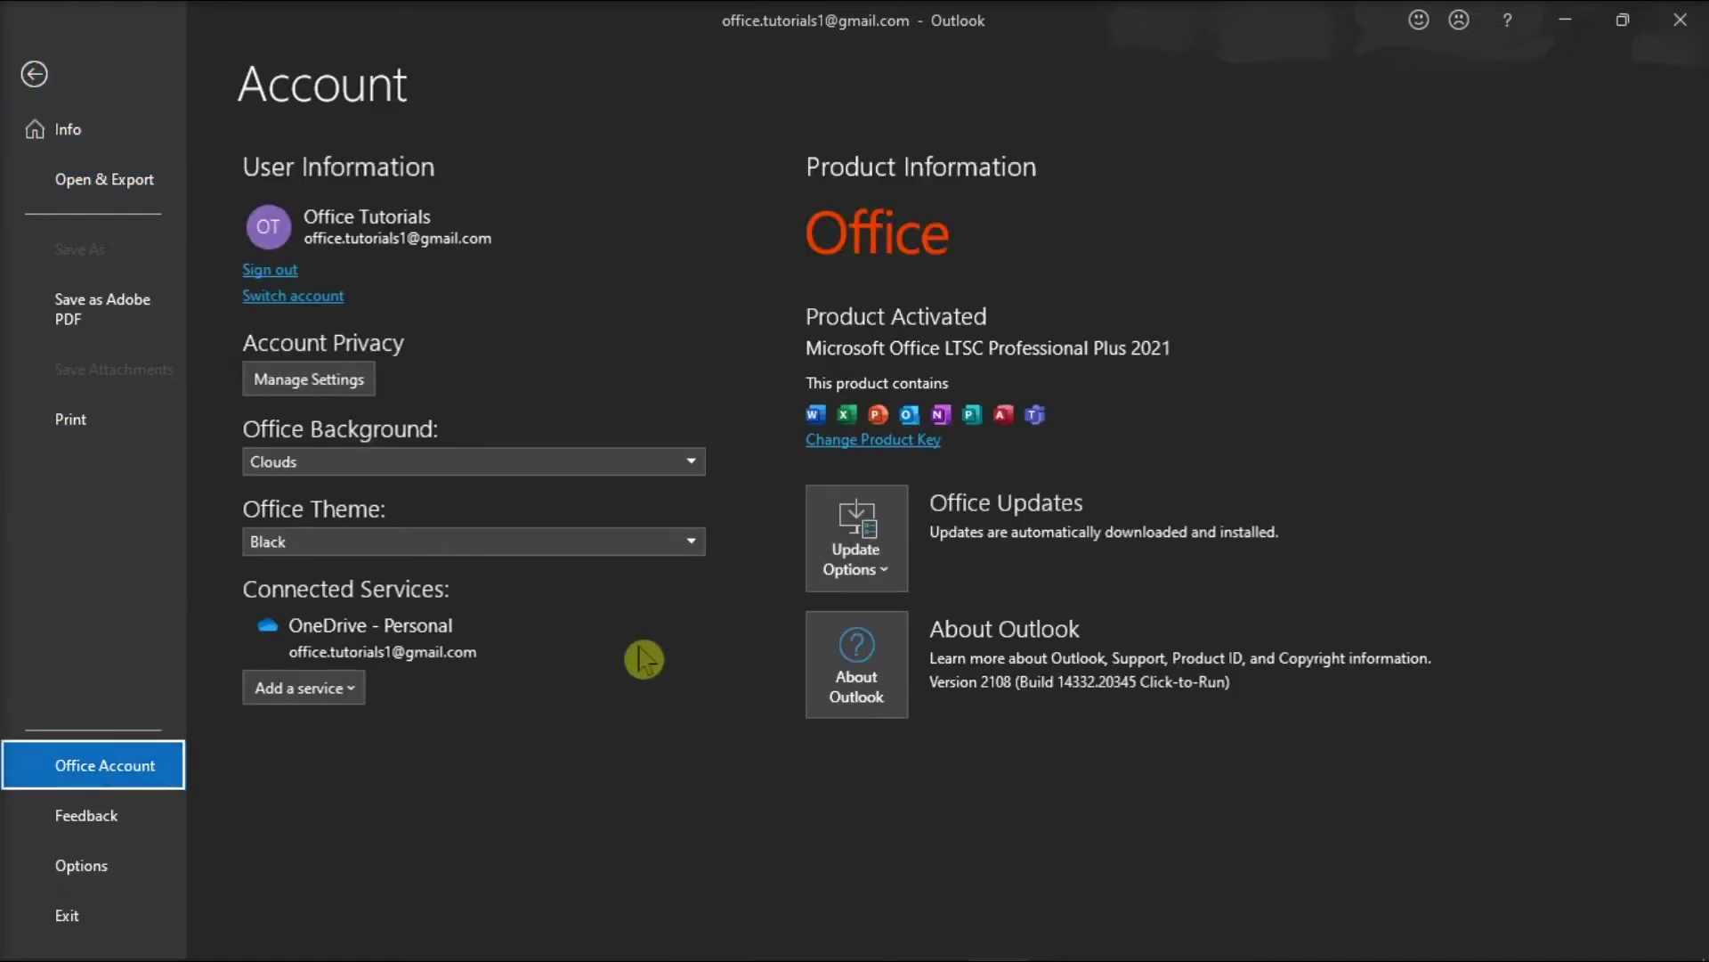
pyautogui.click(855, 535)
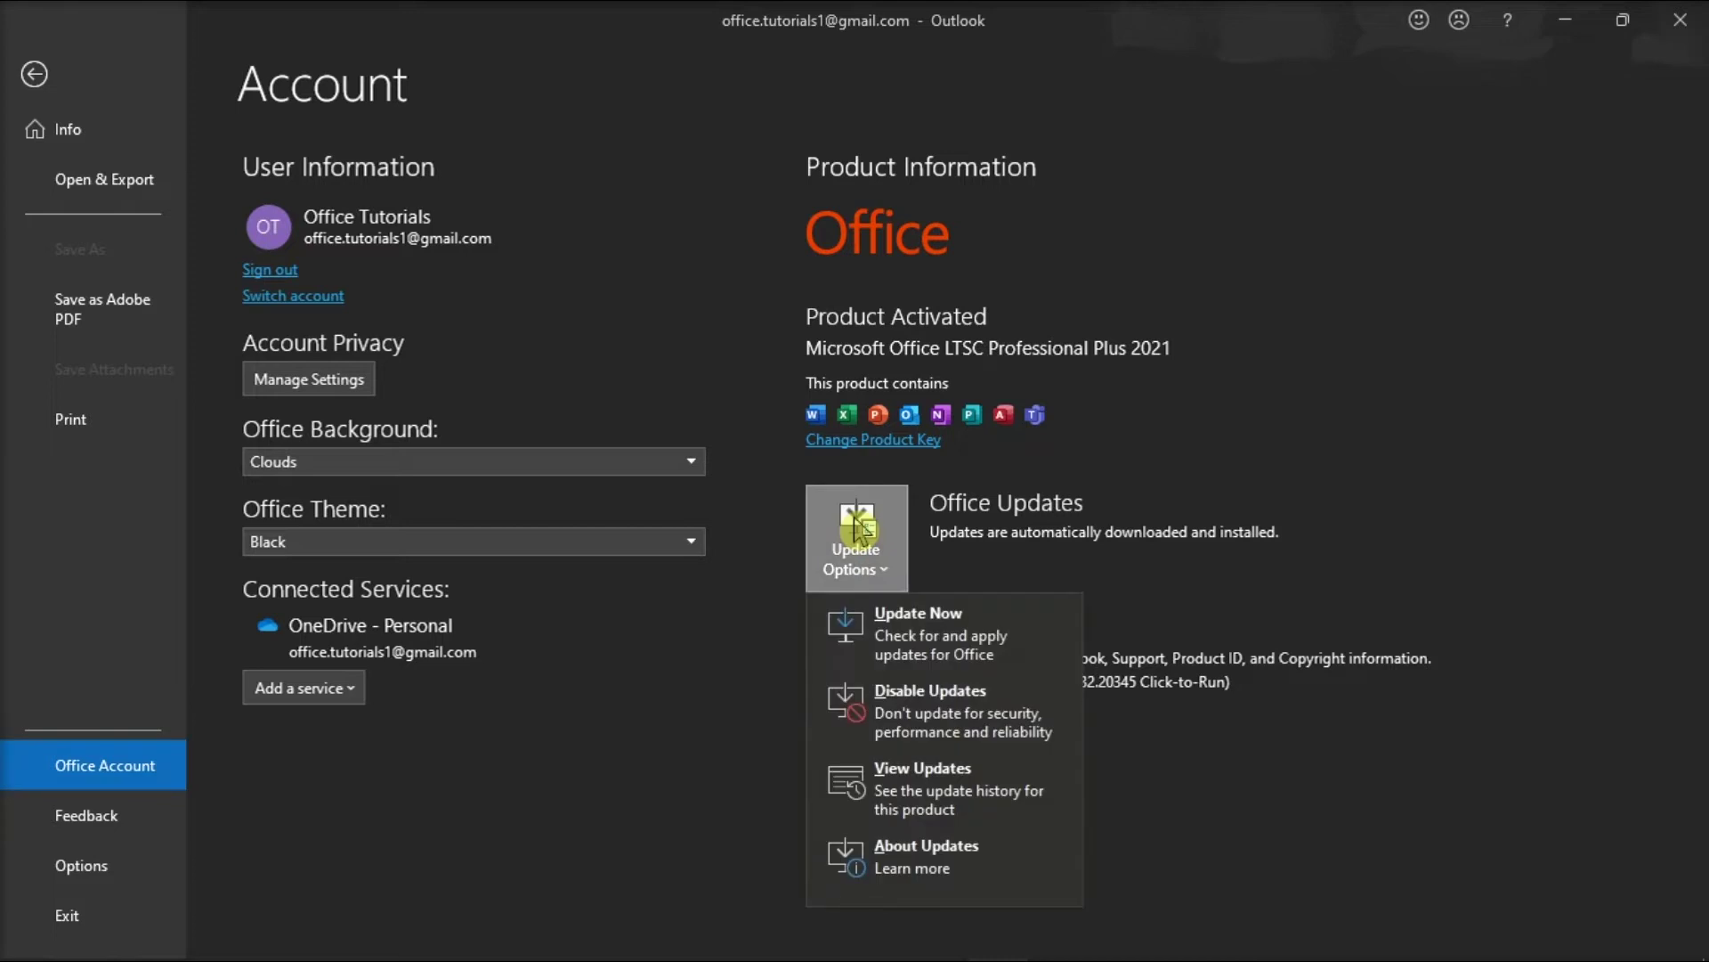
pyautogui.click(1002, 648)
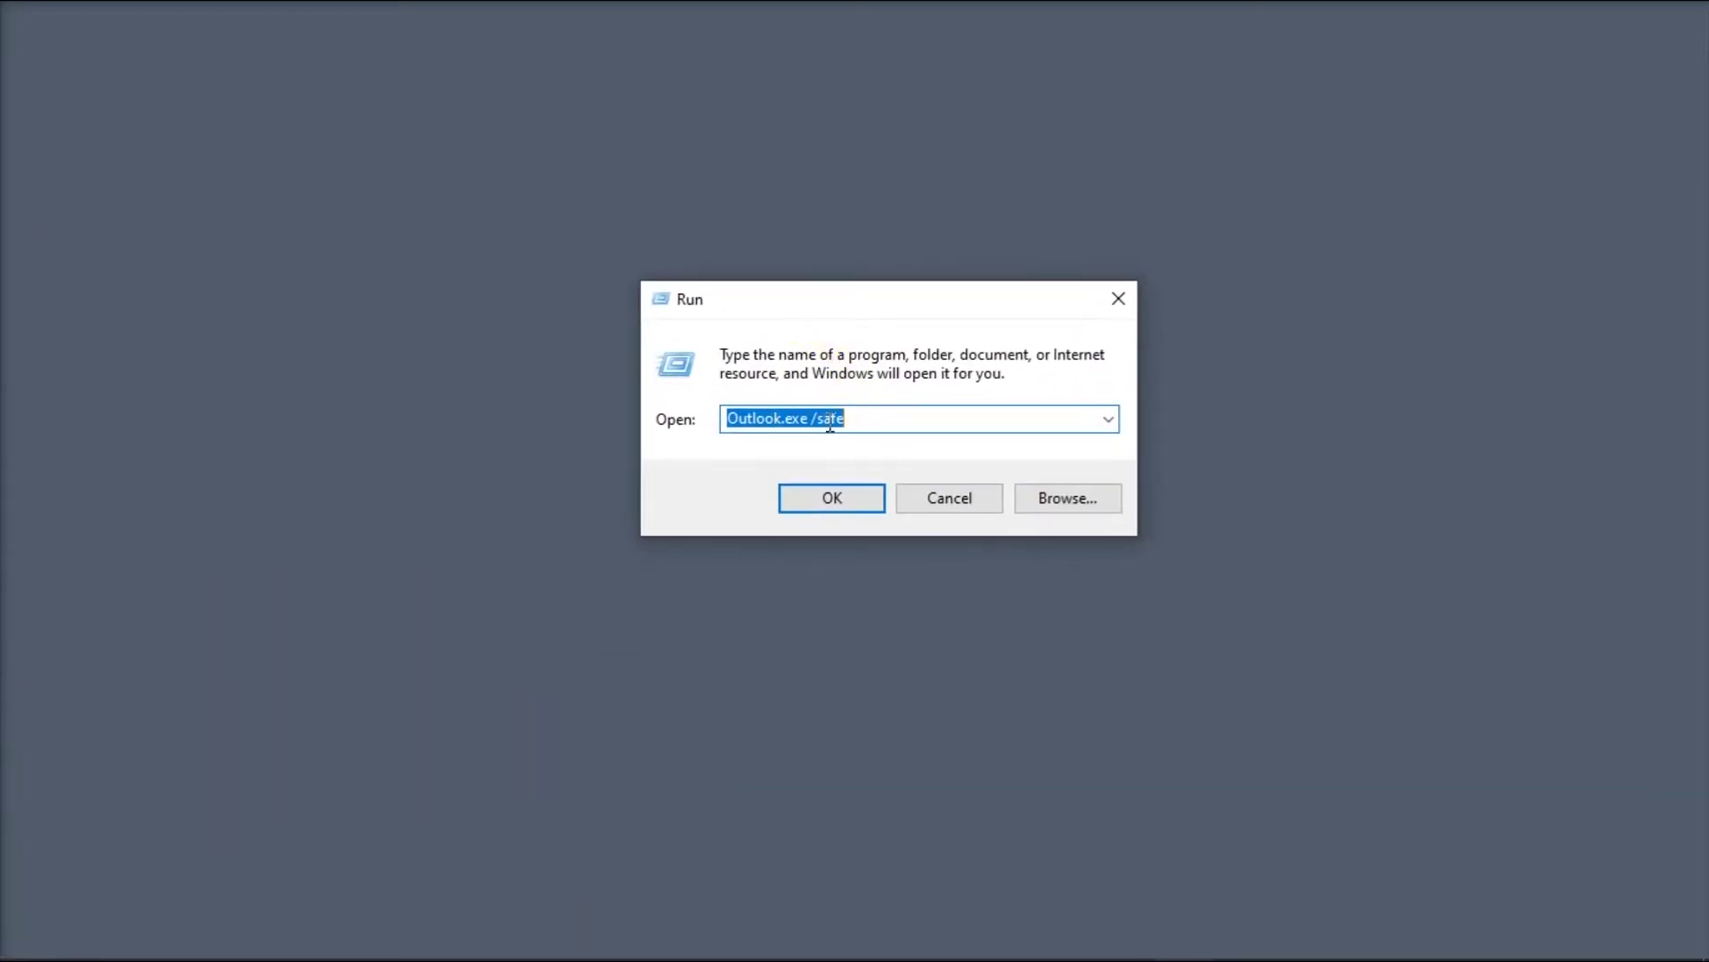
# Step: Run Outlook.exe /safe and confirm the Outlook profile to open Outlook in safe mode
pyautogui.click(877, 420)
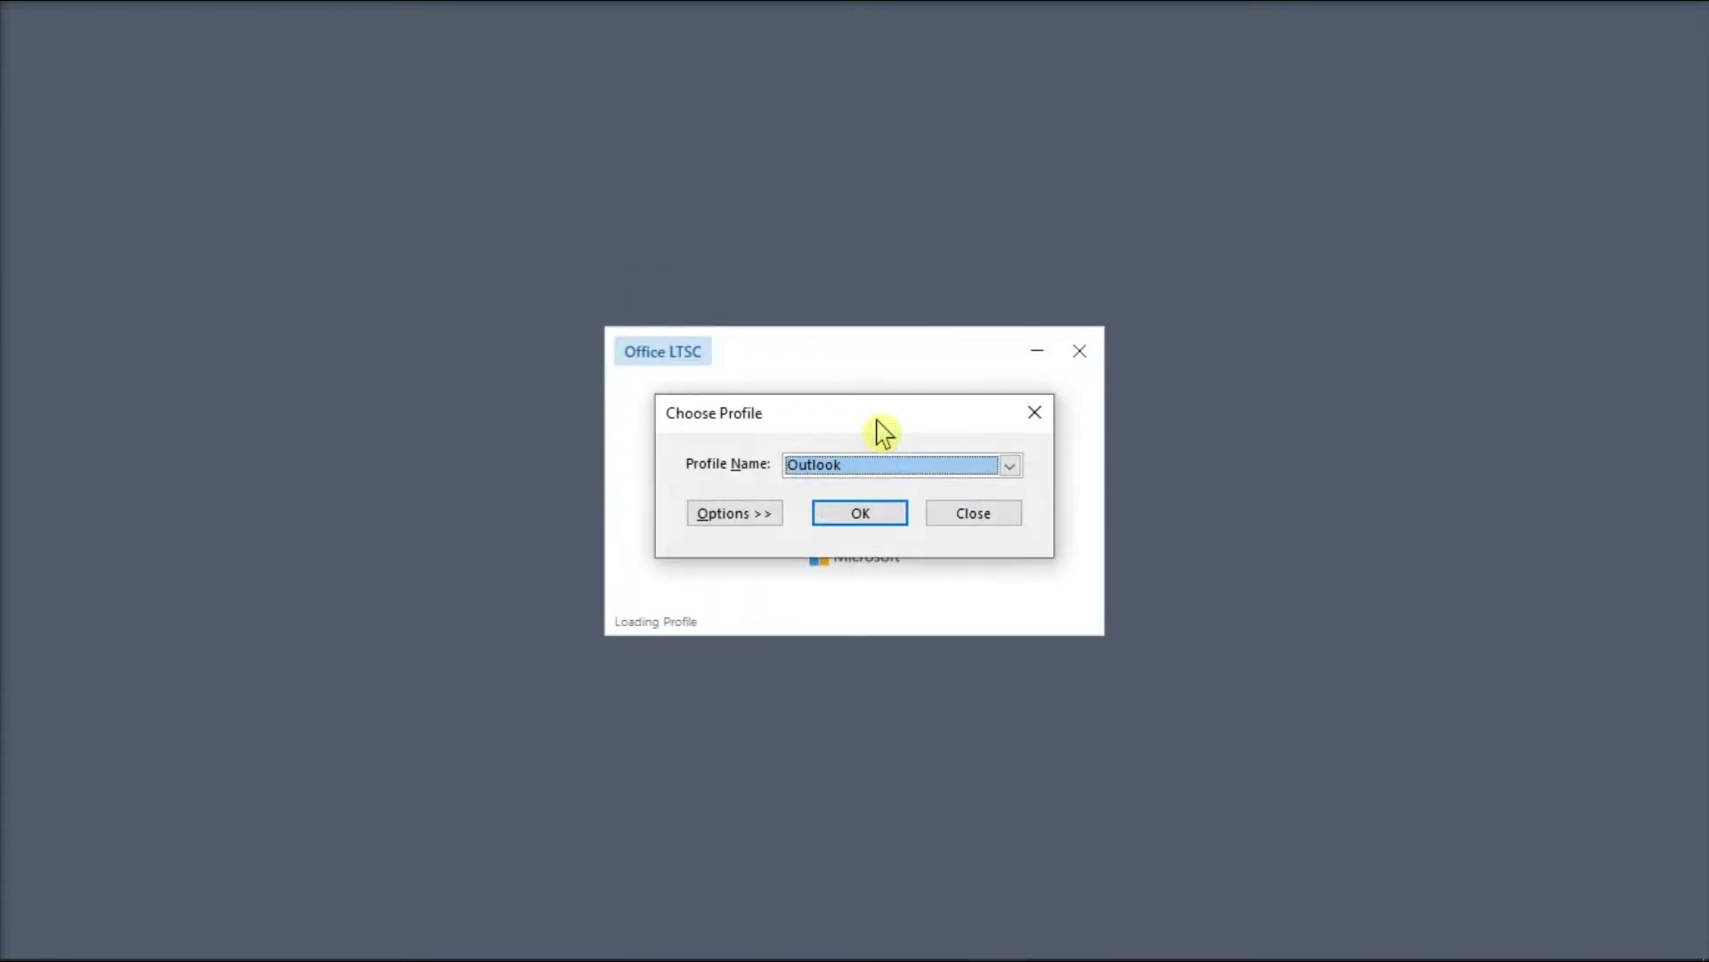
pyautogui.press('Return')
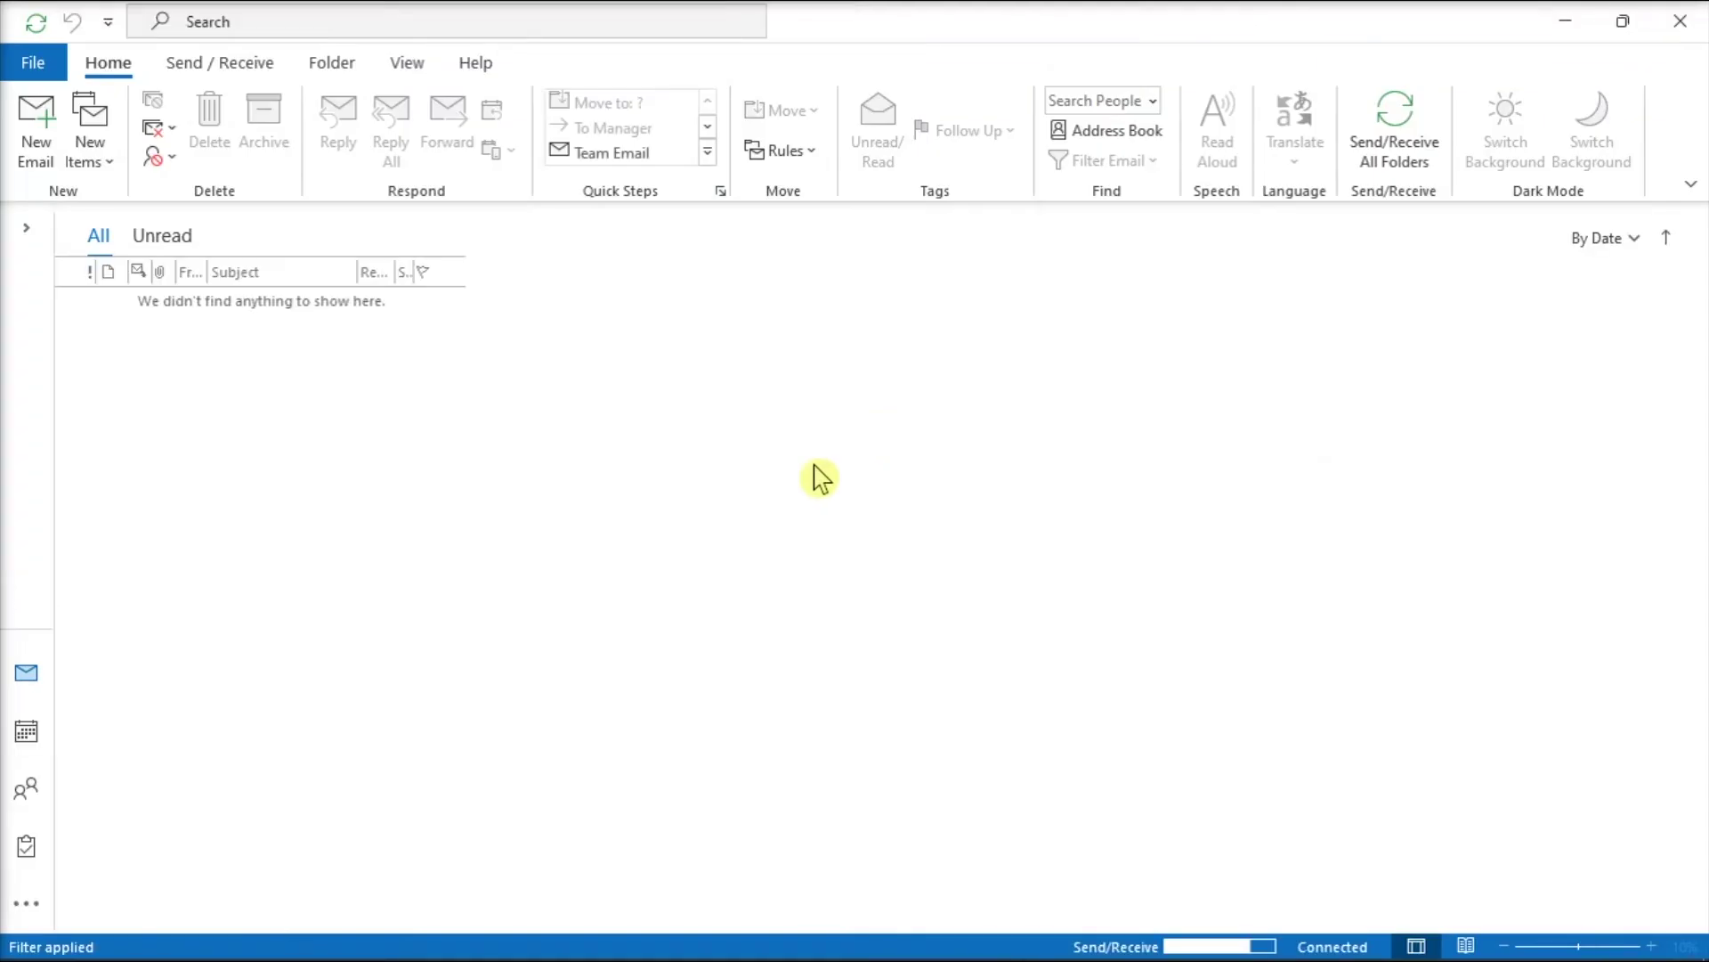
# Step: Compose a blank HTML test message in safe mode, move it aside, then switch to the browser
pyautogui.click(40, 149)
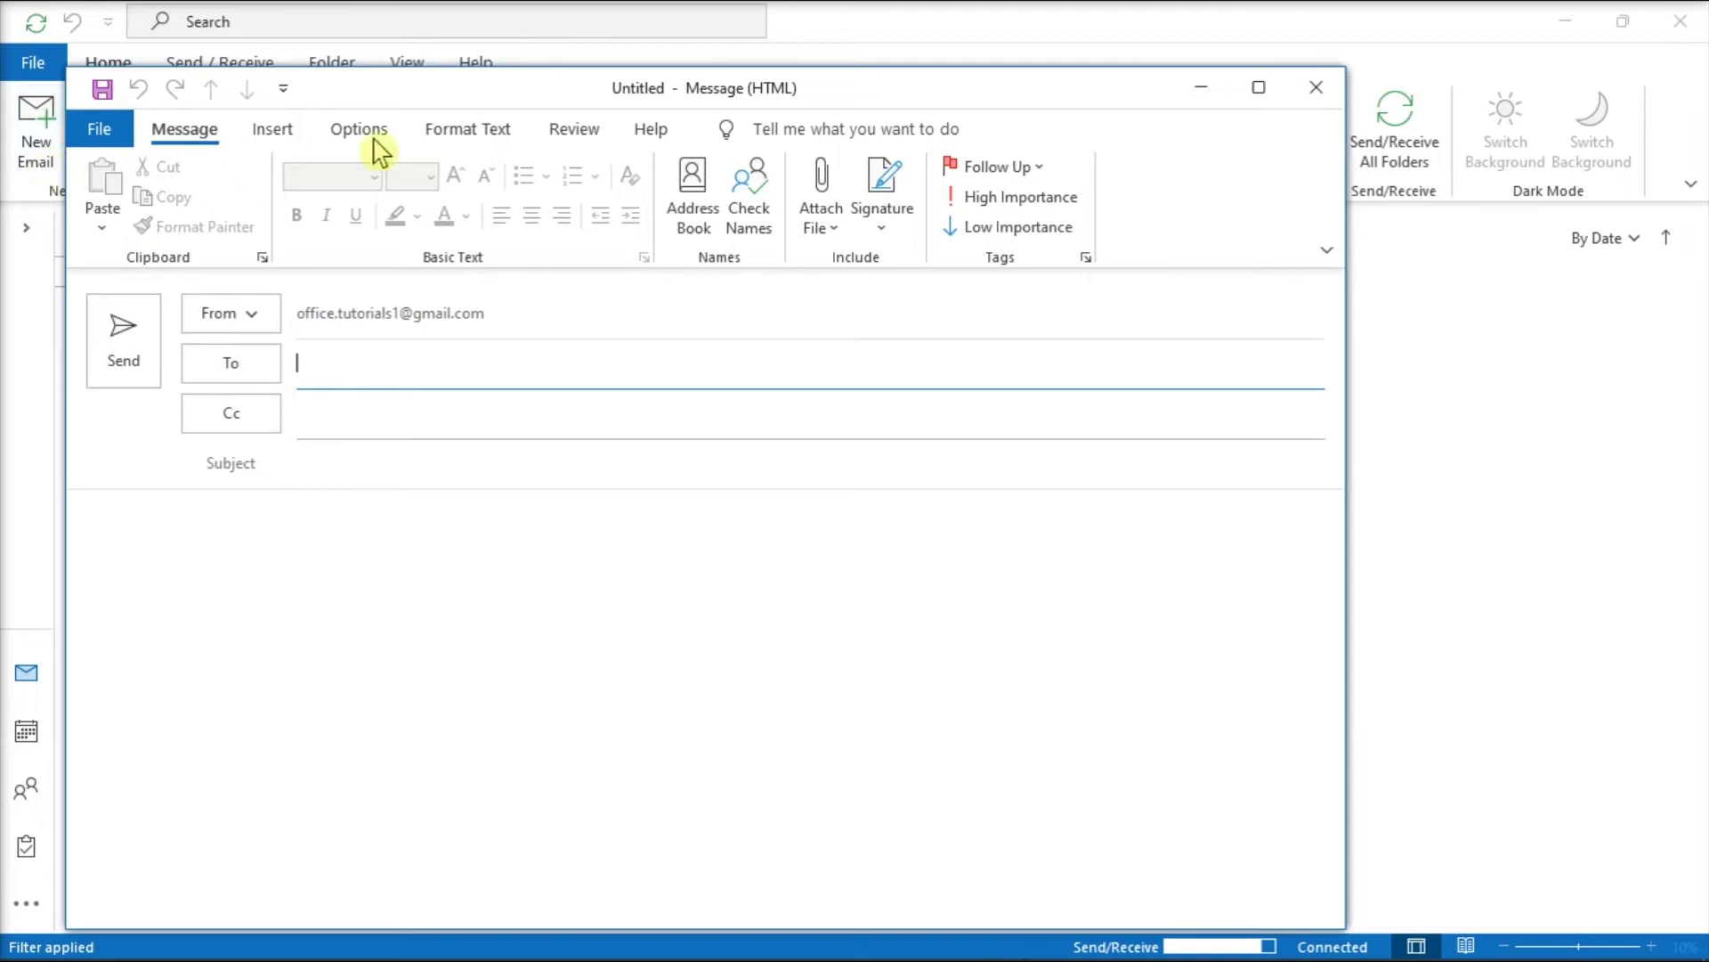
pyautogui.moveTo(617, 89); pyautogui.dragTo(801, 70)
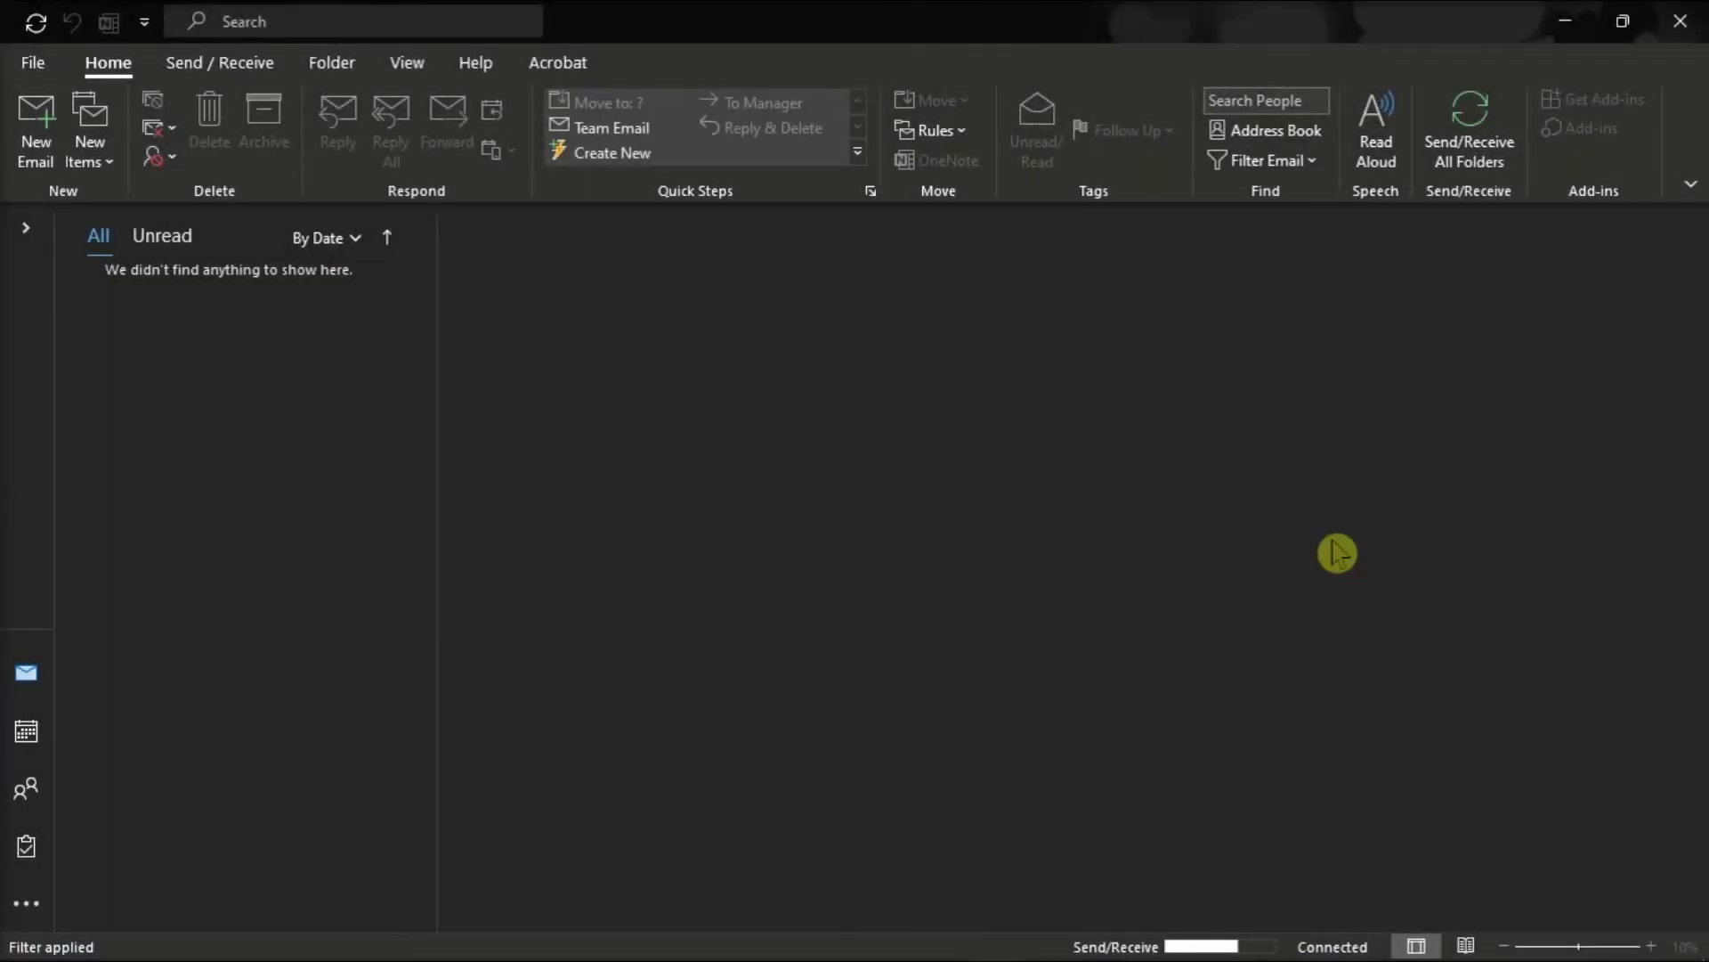
pyautogui.click(1060, 935)
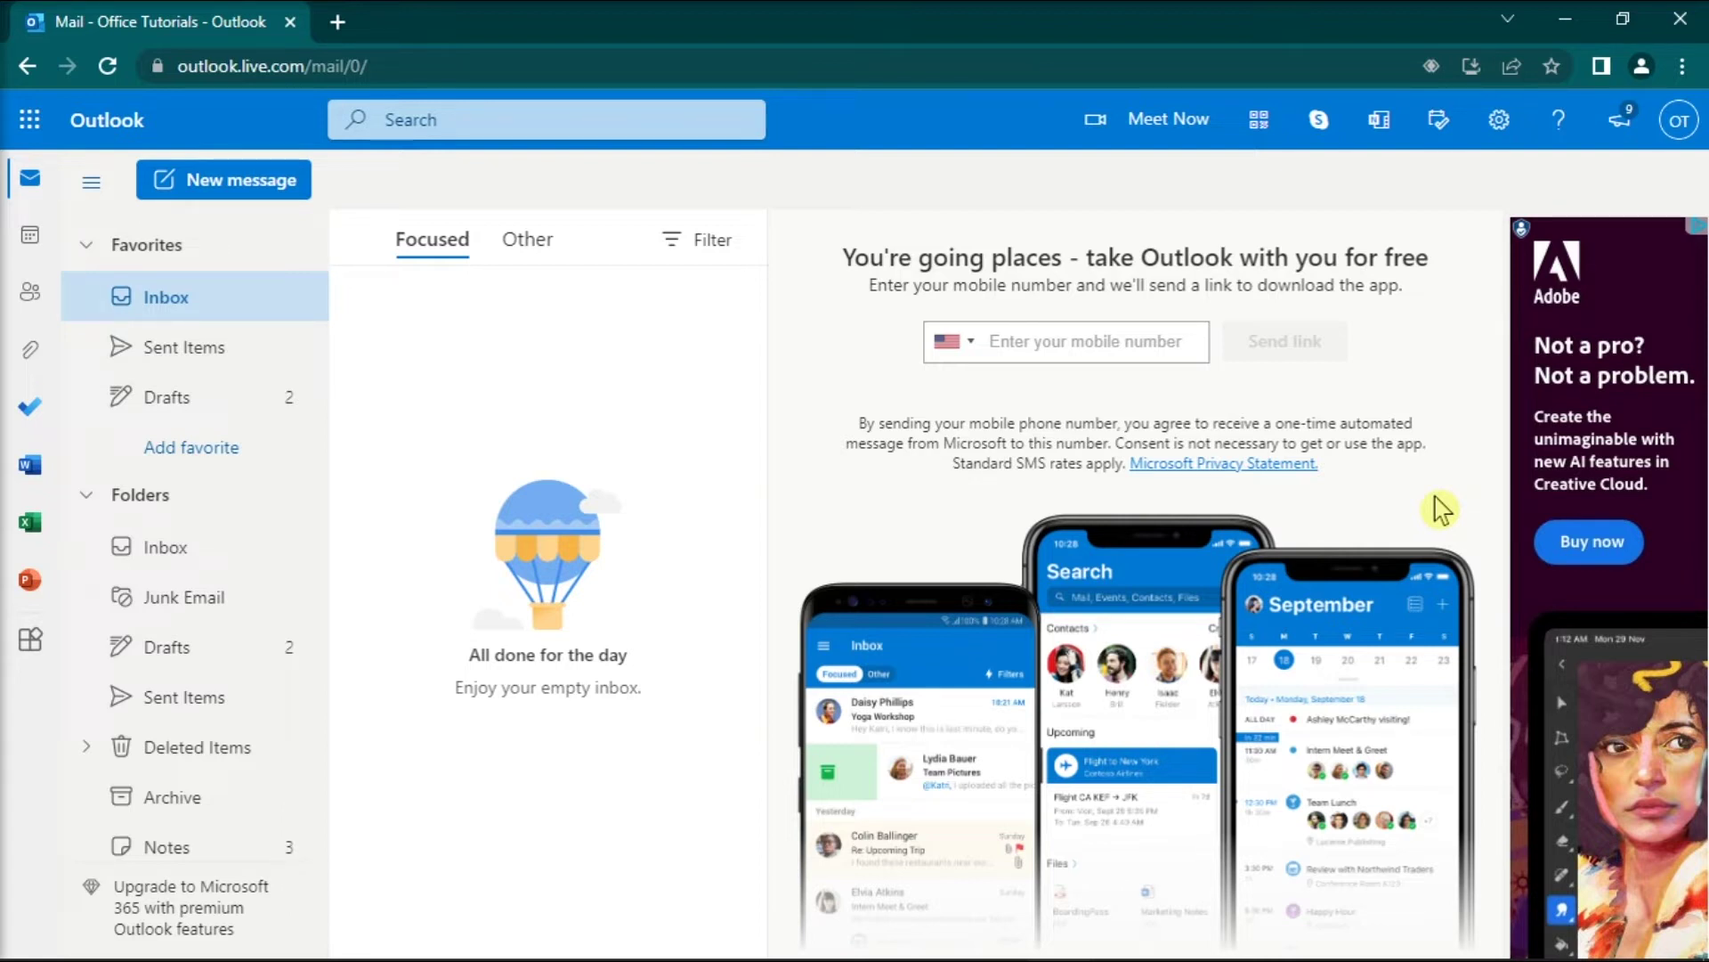
# Step: Start a blank new signature under Outlook on the web's Mail > Compose and reply settings
pyautogui.click(1501, 122)
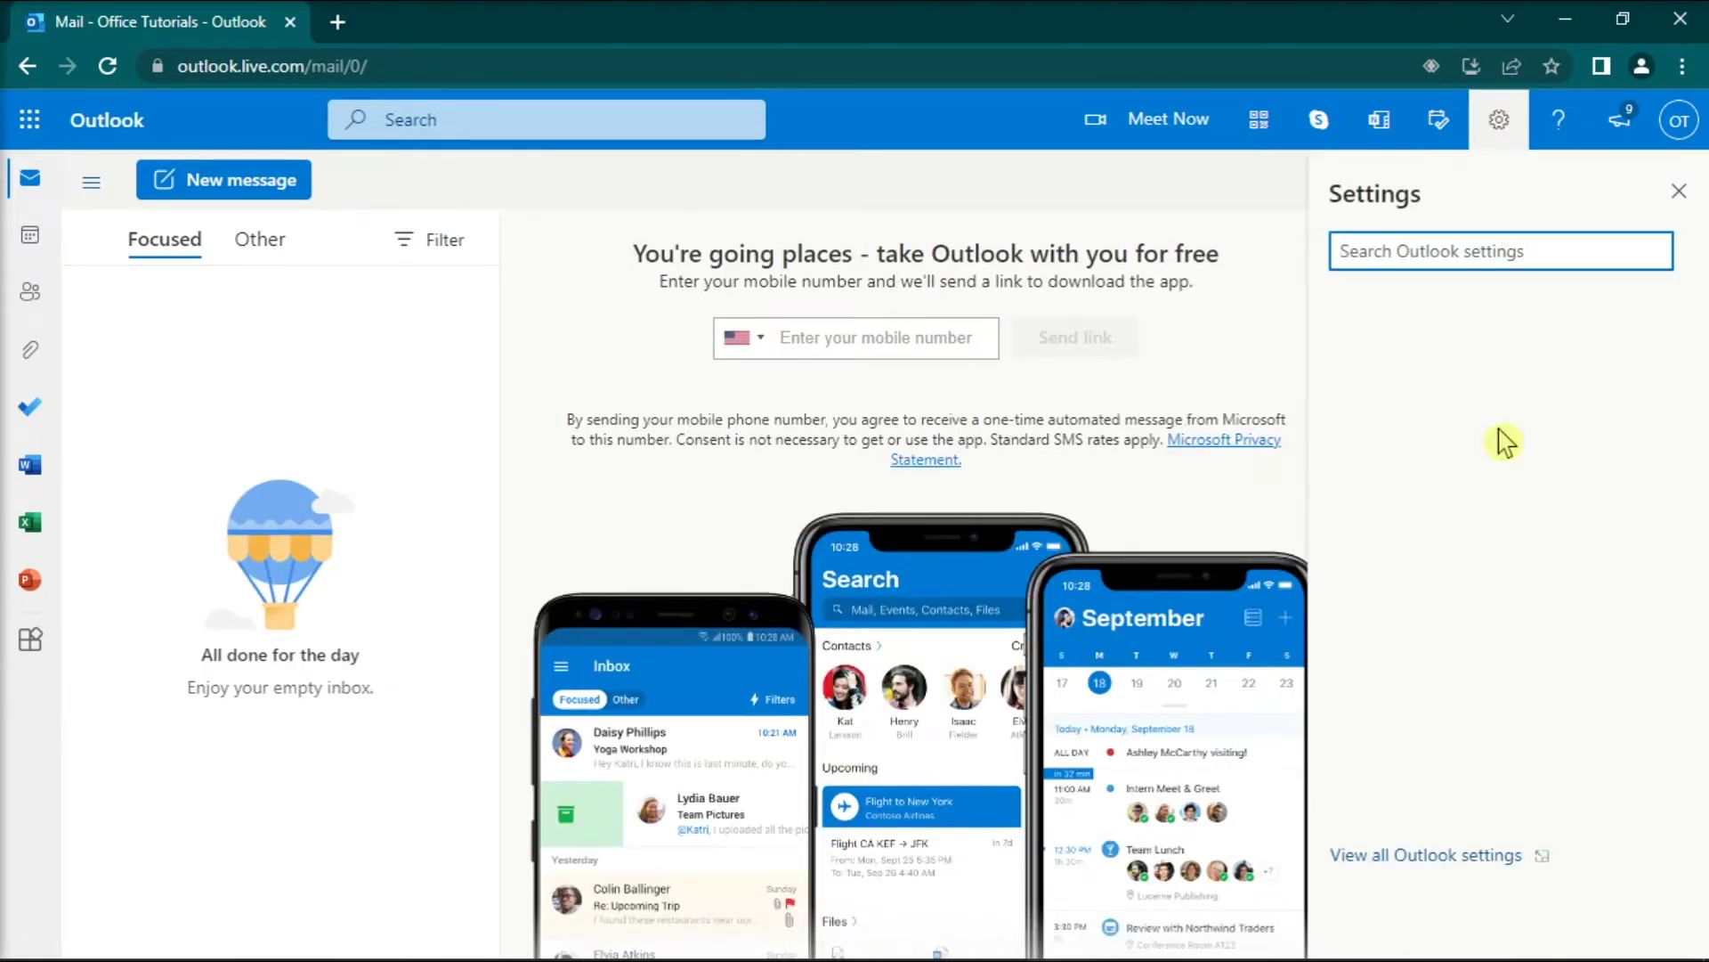
pyautogui.click(1445, 857)
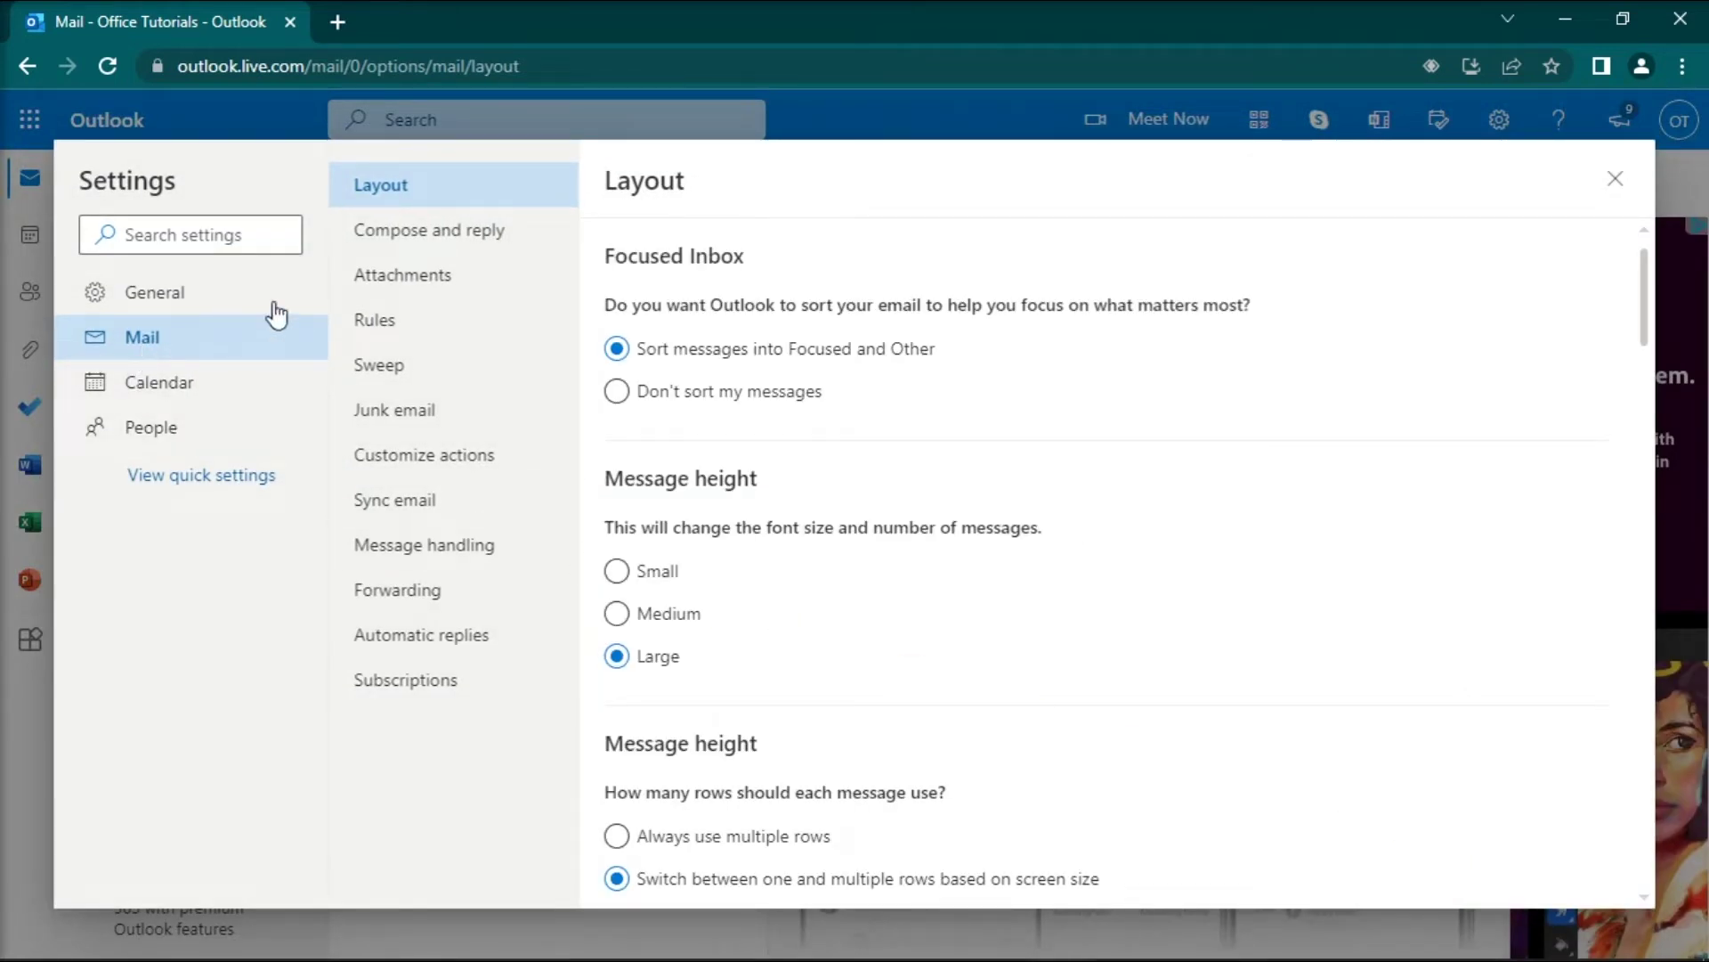
pyautogui.click(427, 244)
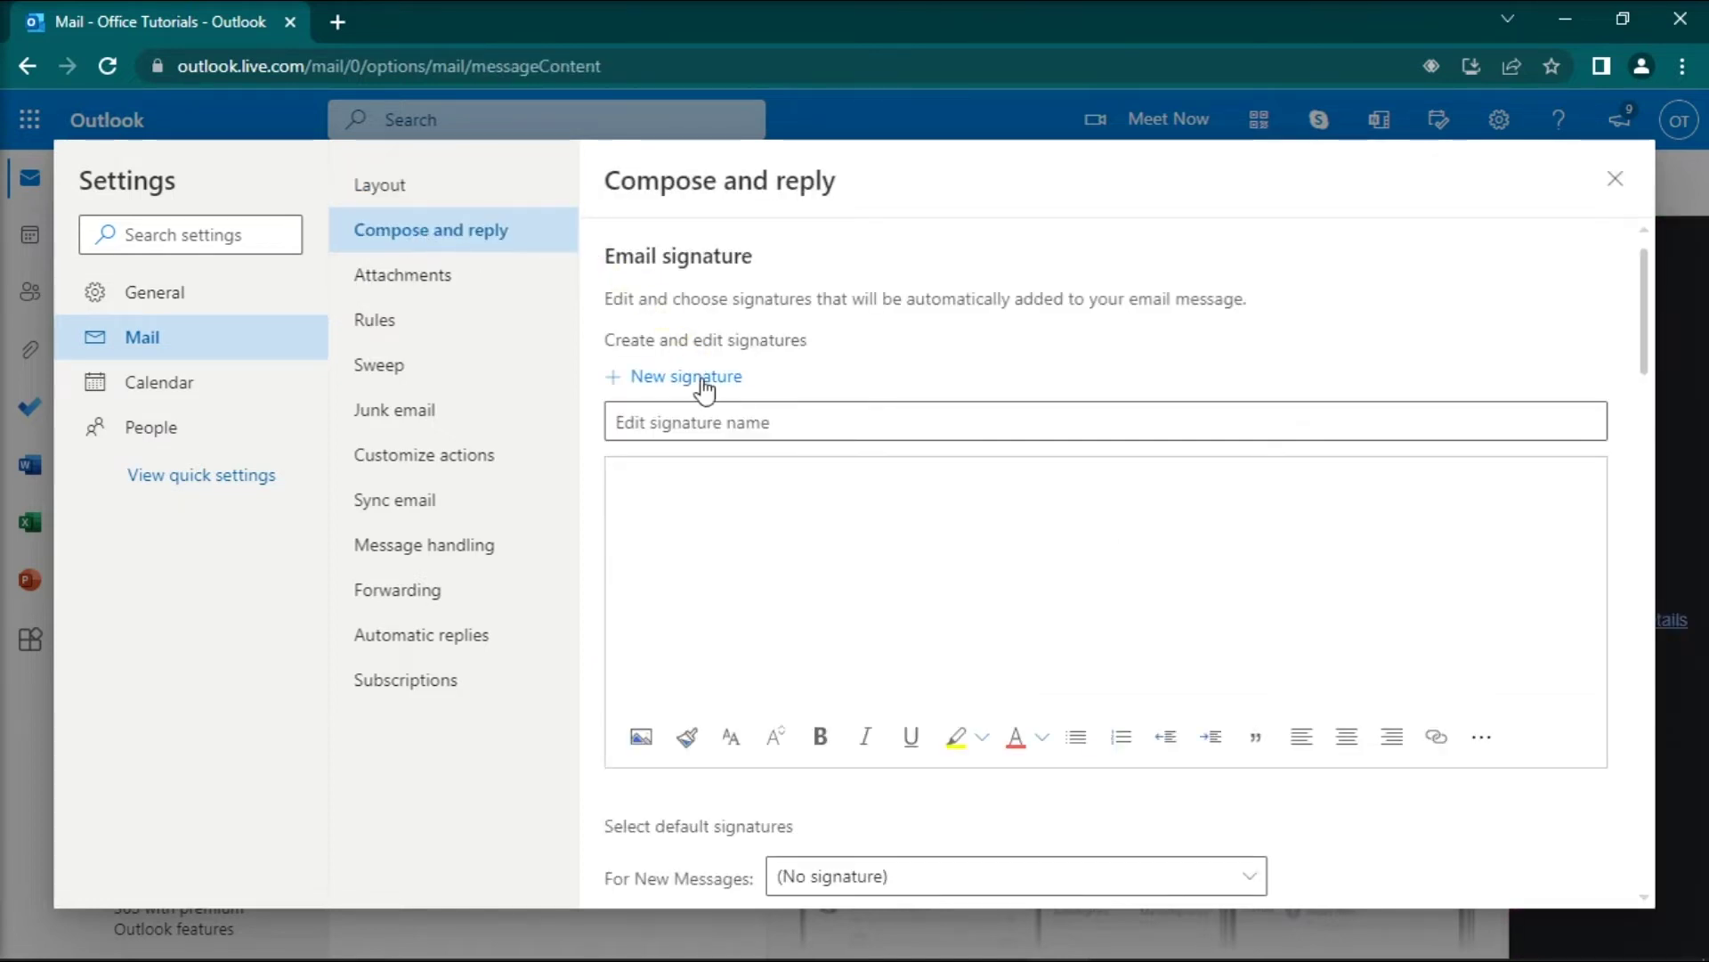
pyautogui.write('OfficeTutorials')
pyautogui.click(728, 447)
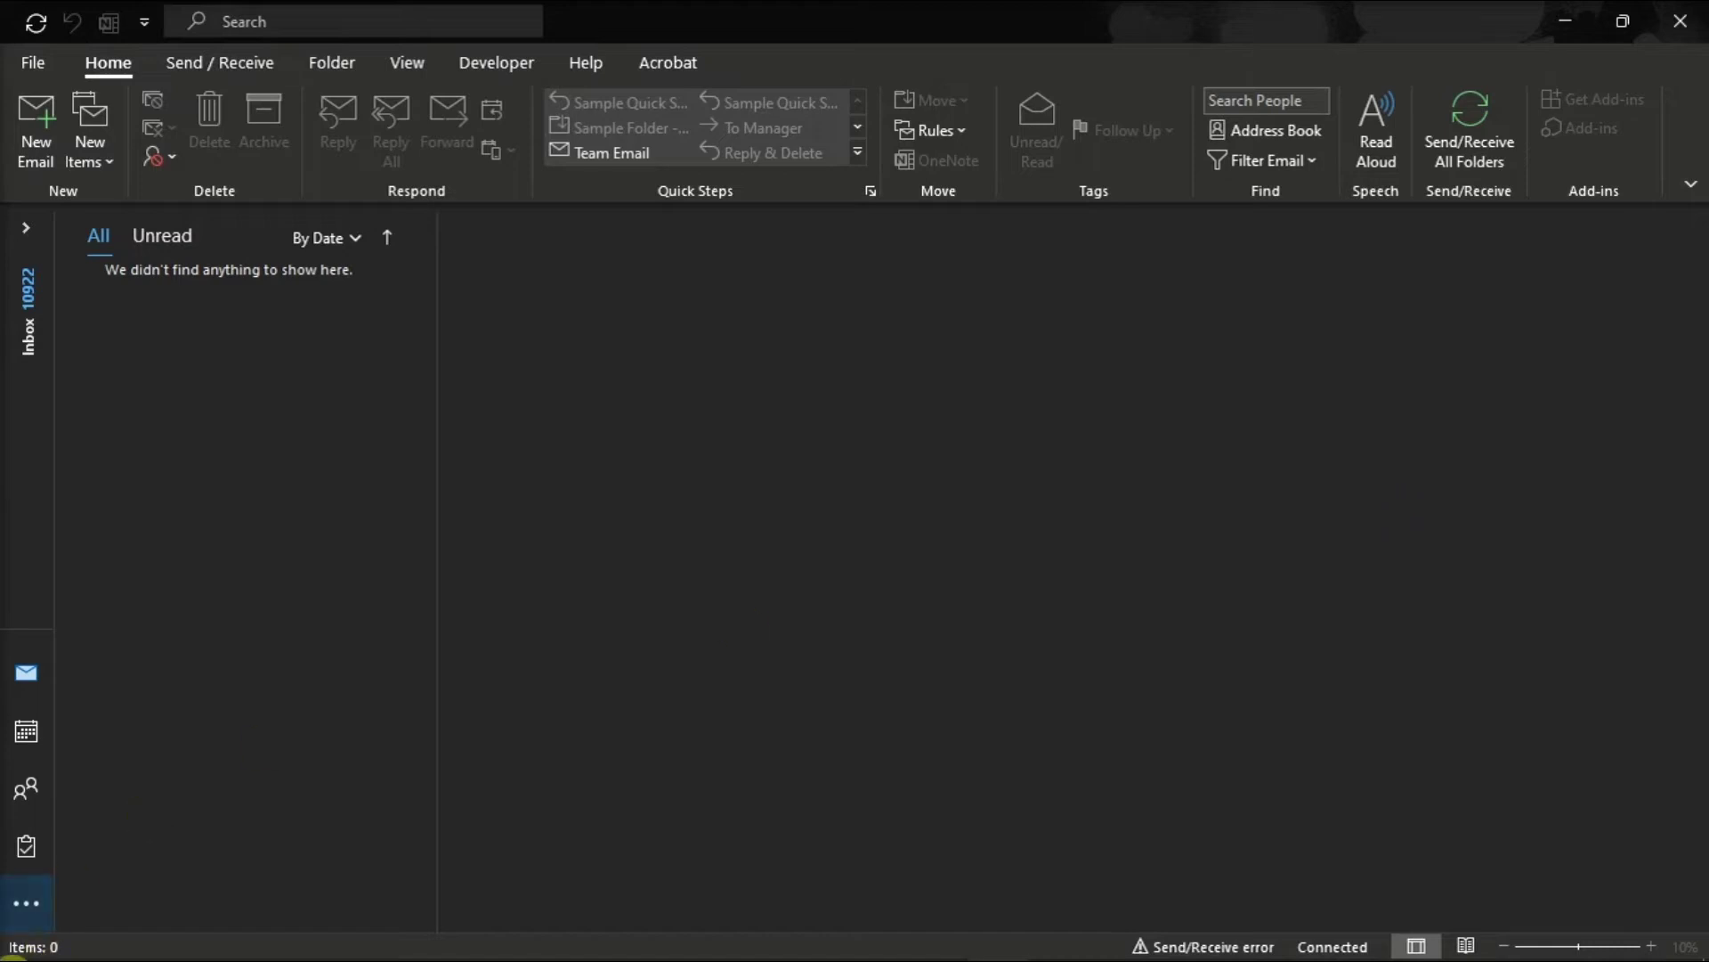
# Step: Launch a Quick Repair of Microsoft Office LTSC Professional Plus 2021 from Apps & features
pyautogui.rightClick(27, 941)
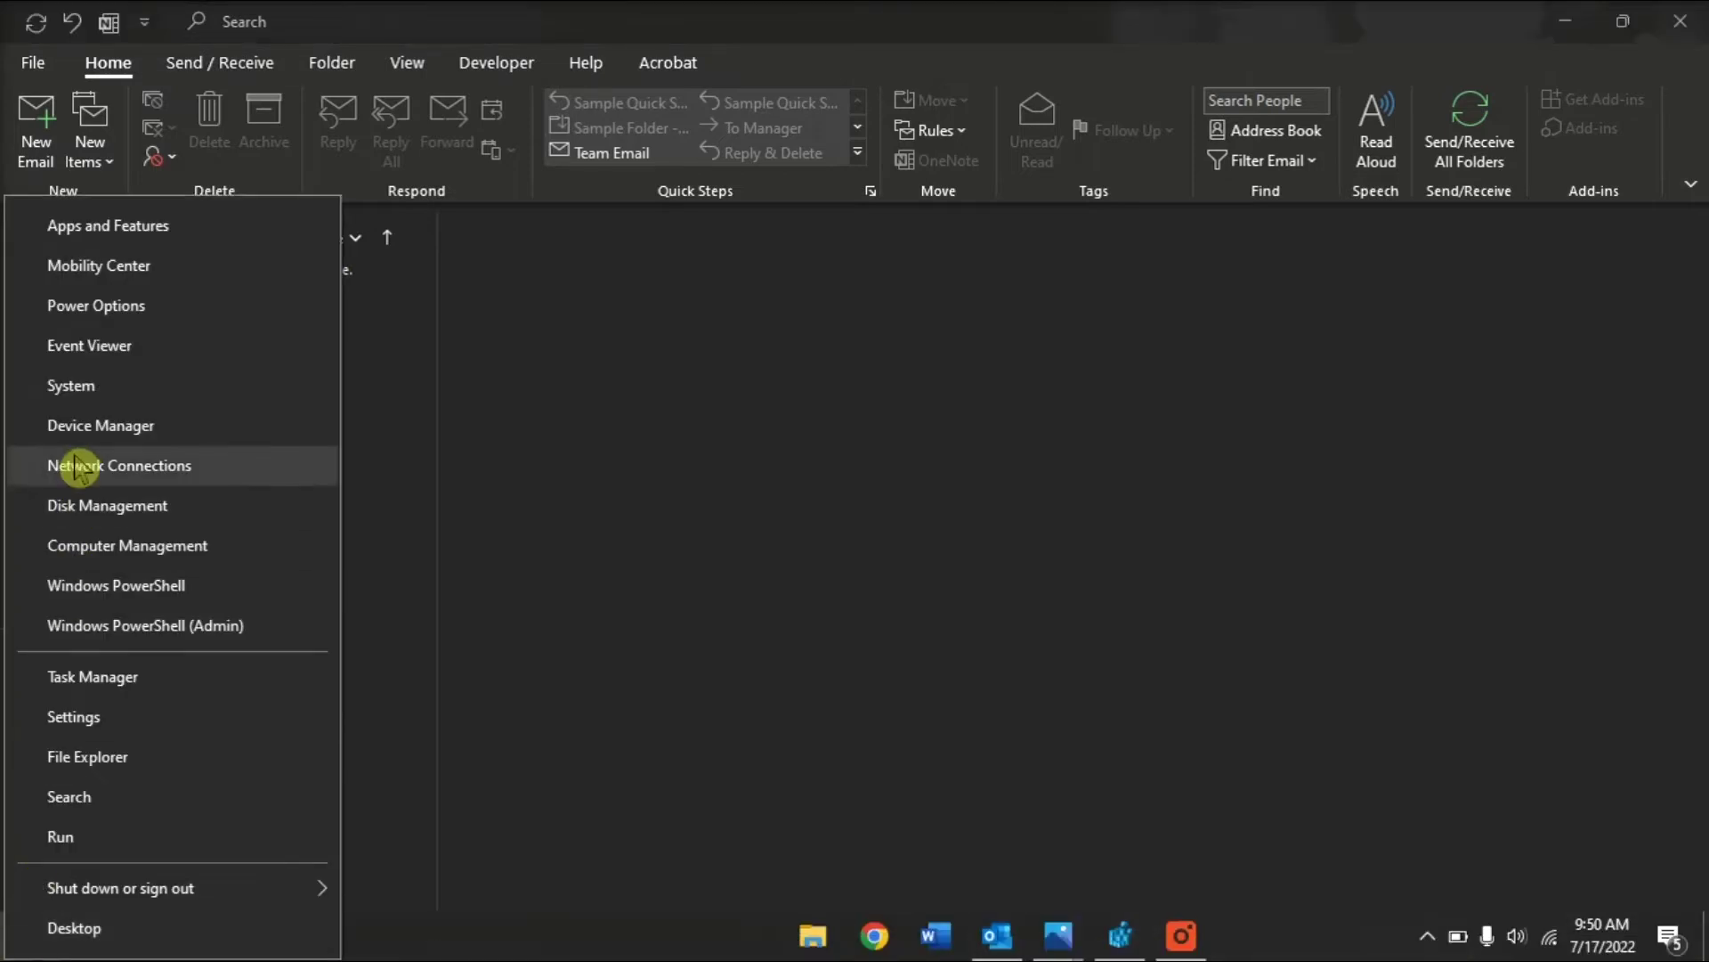
pyautogui.click(153, 227)
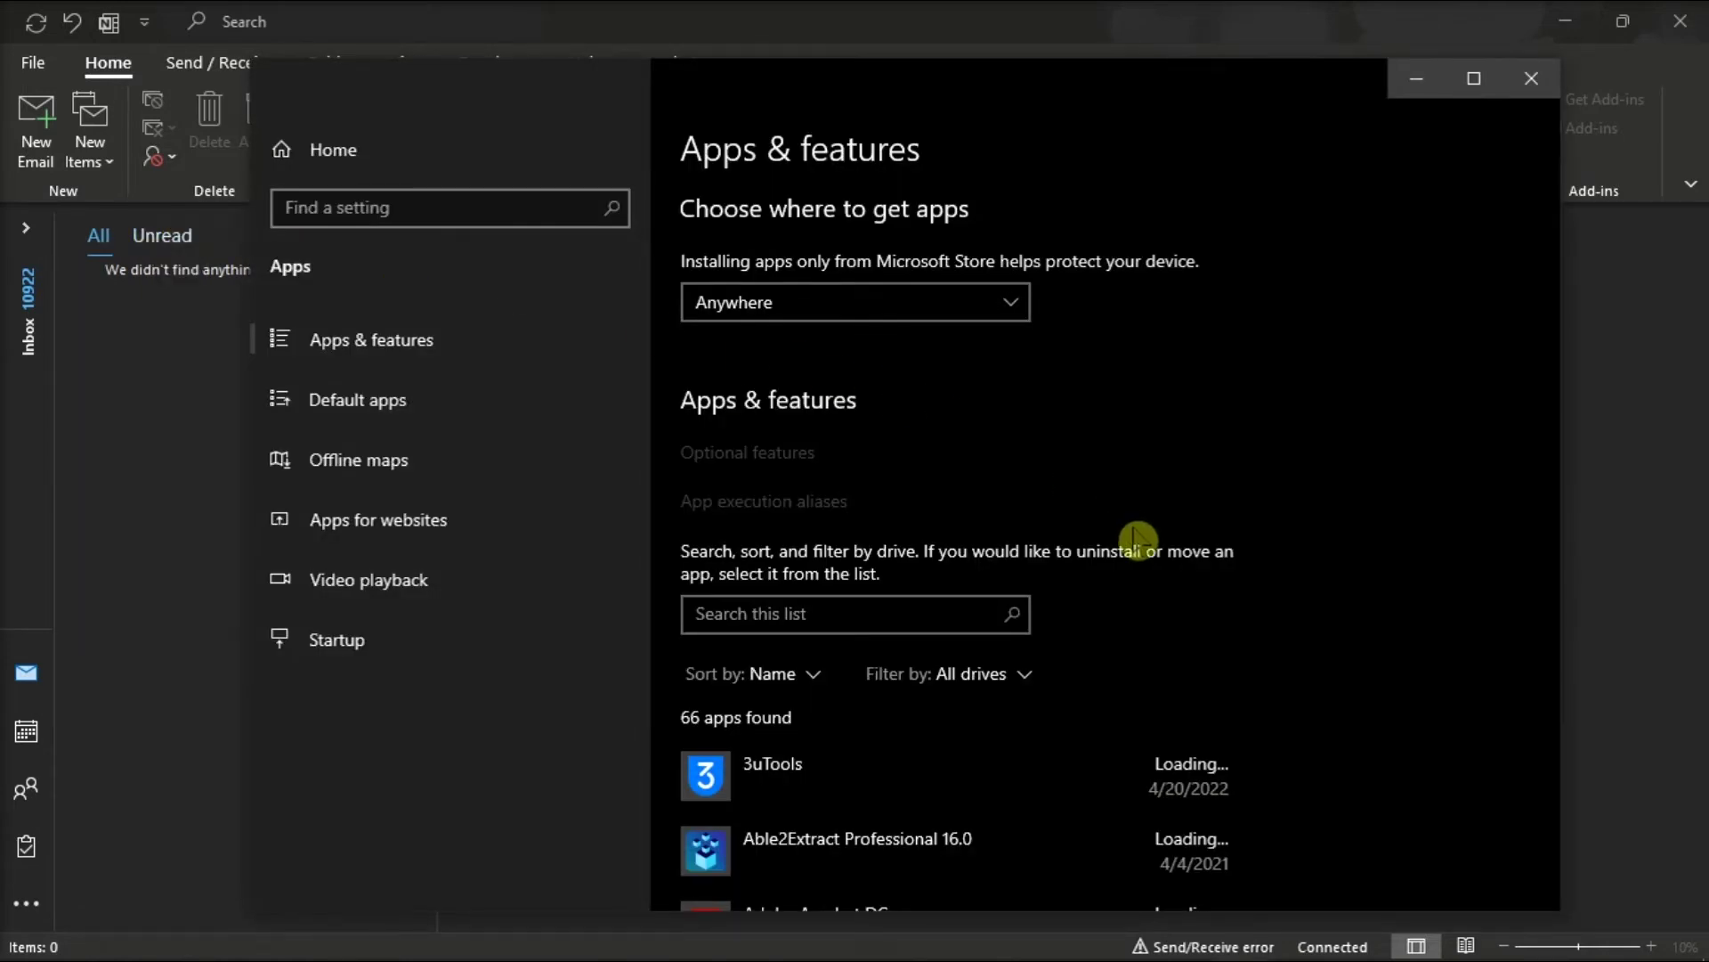
pyautogui.scroll(-5, 1149, 551)
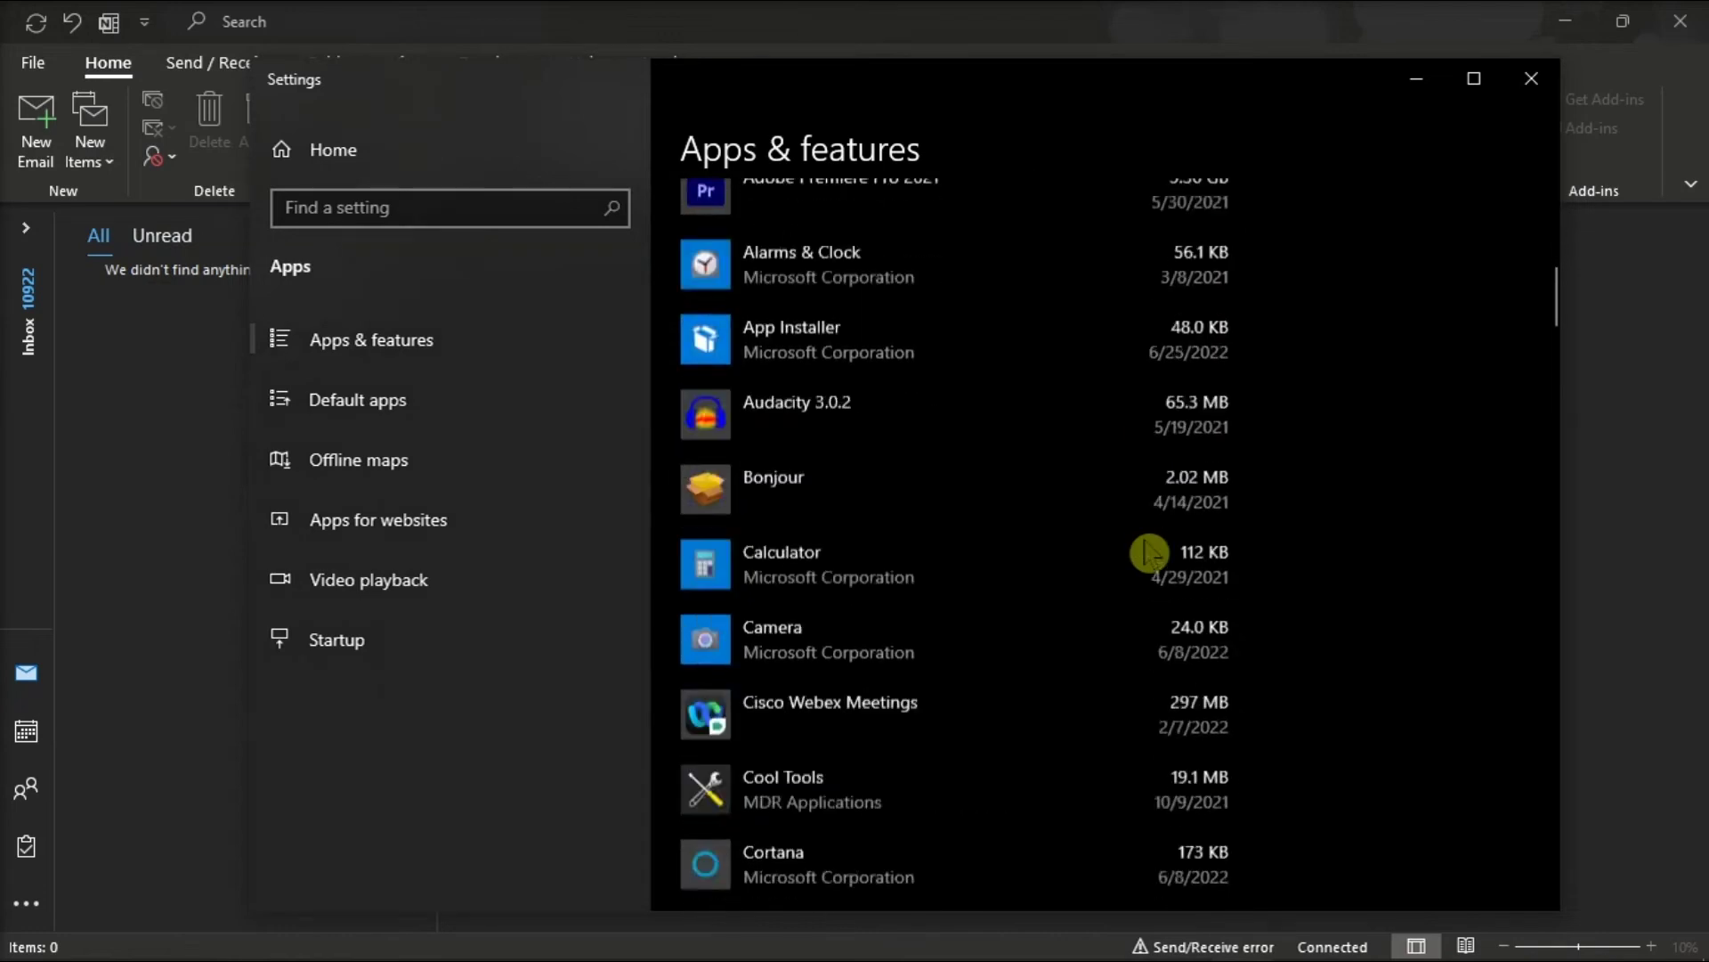
pyautogui.scroll(-5, 1148, 550)
pyautogui.scroll(-5, 1148, 550)
pyautogui.scroll(-5, 1150, 551)
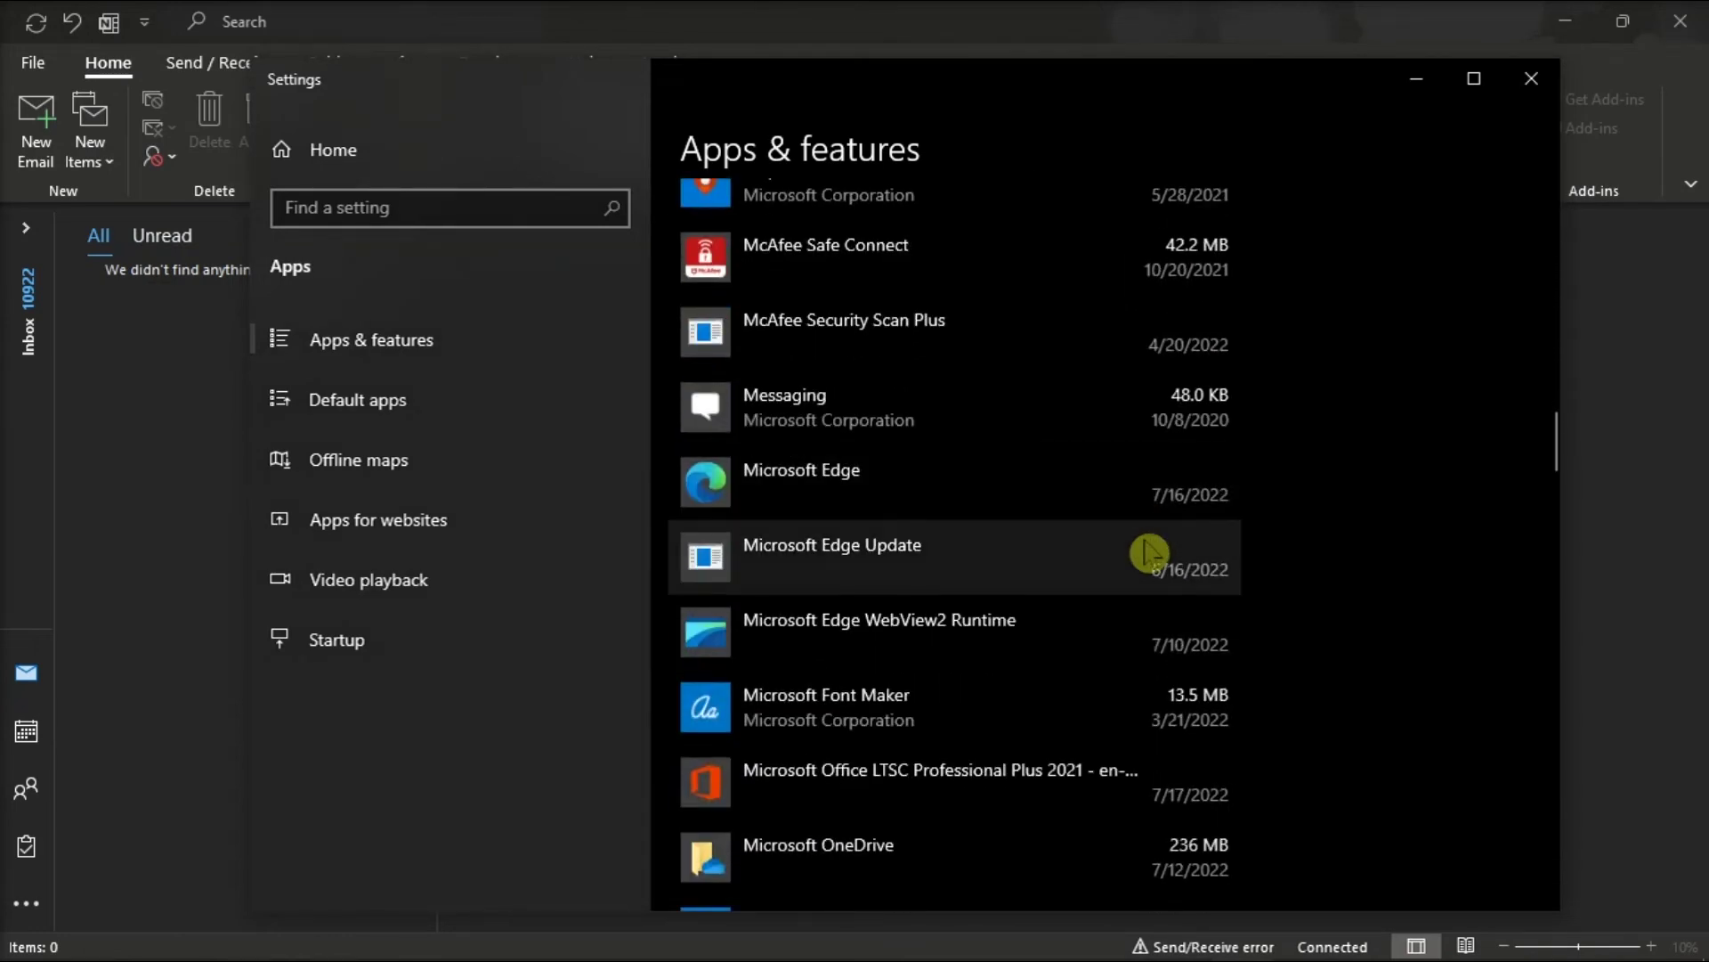
pyautogui.scroll(-4, 1149, 550)
pyautogui.click(858, 559)
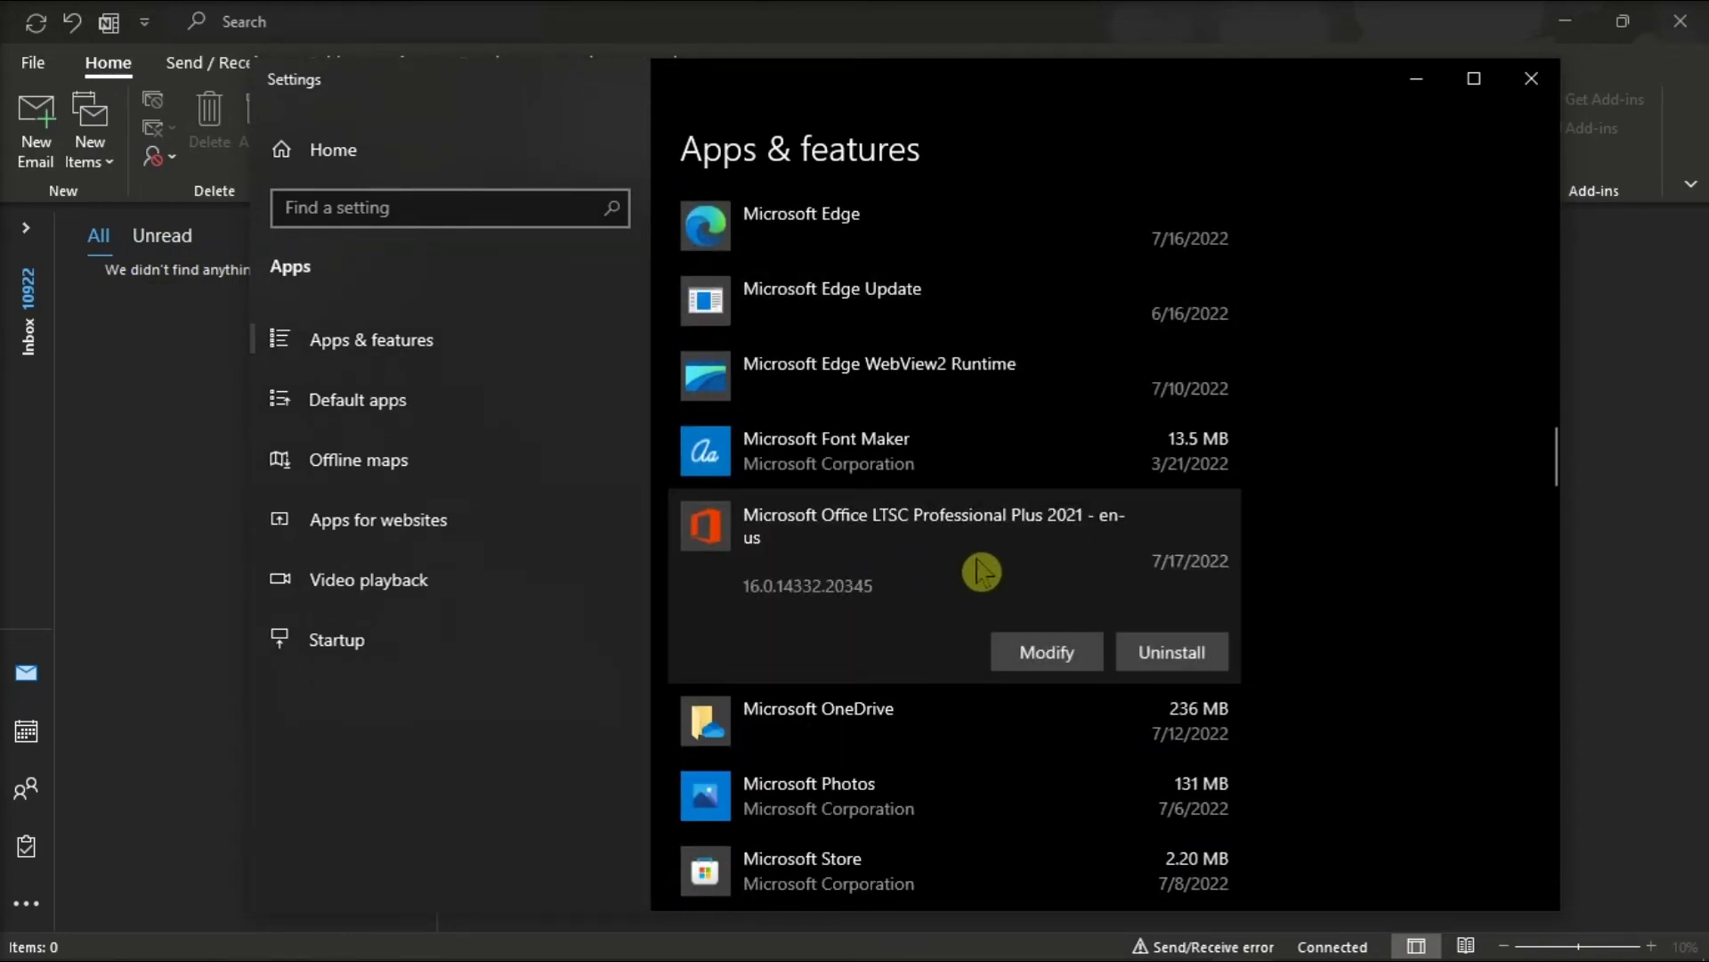
pyautogui.click(1031, 663)
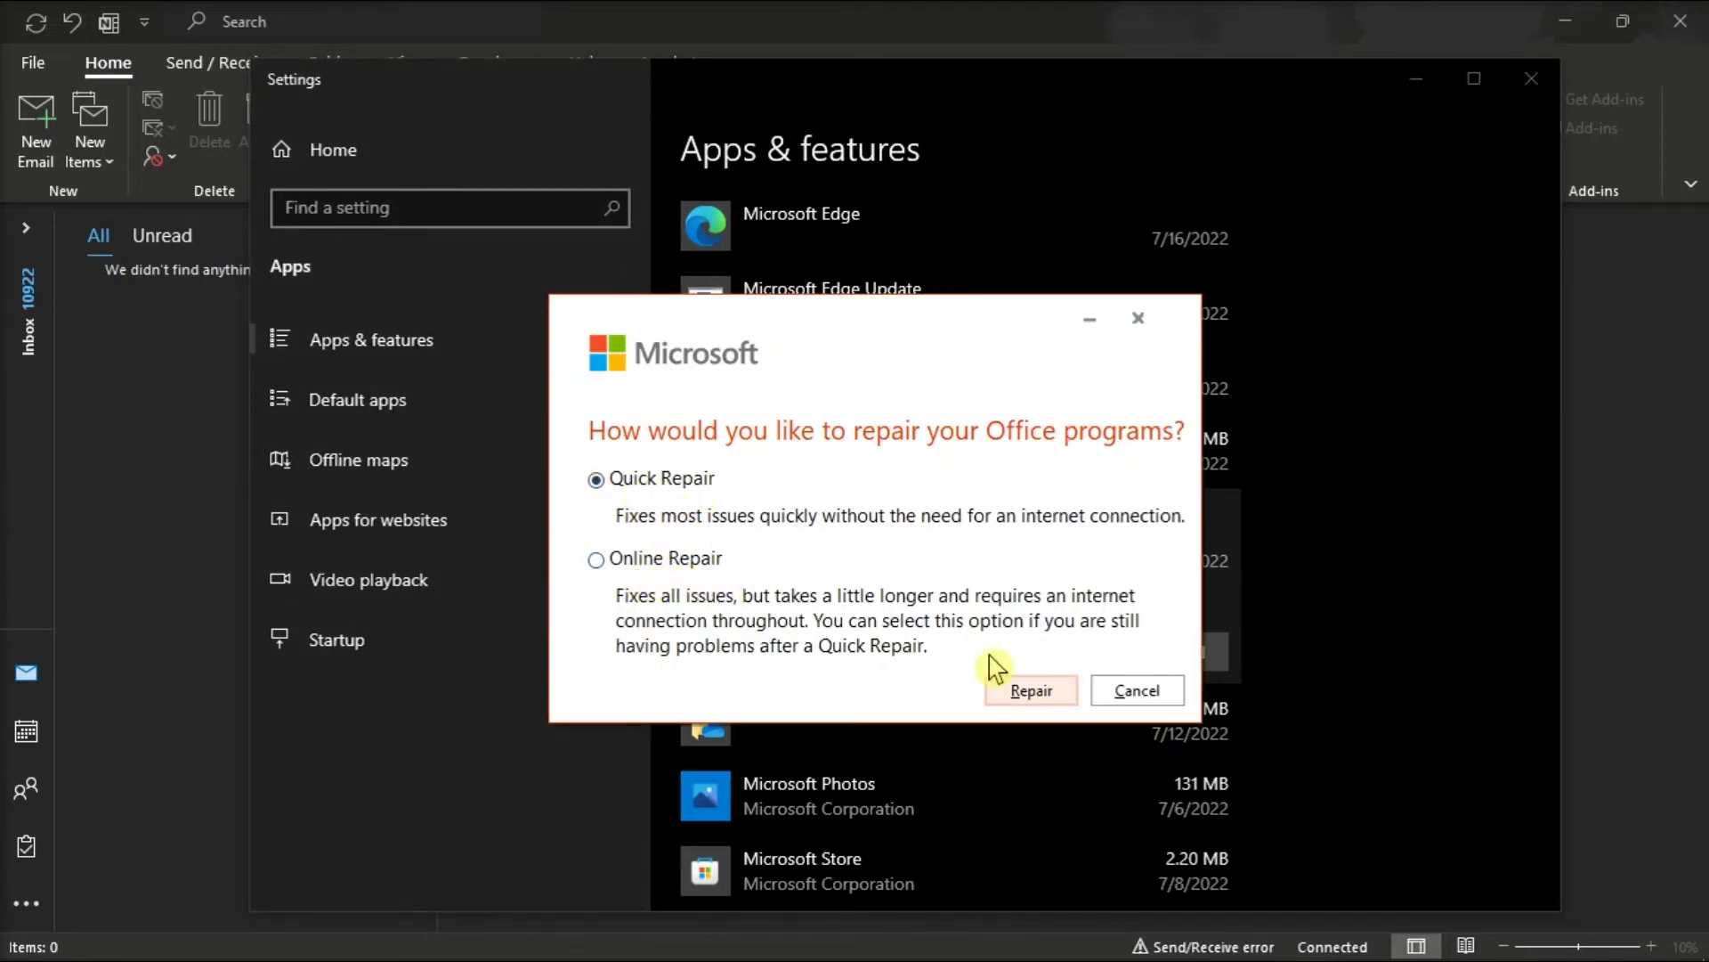
pyautogui.click(1039, 692)
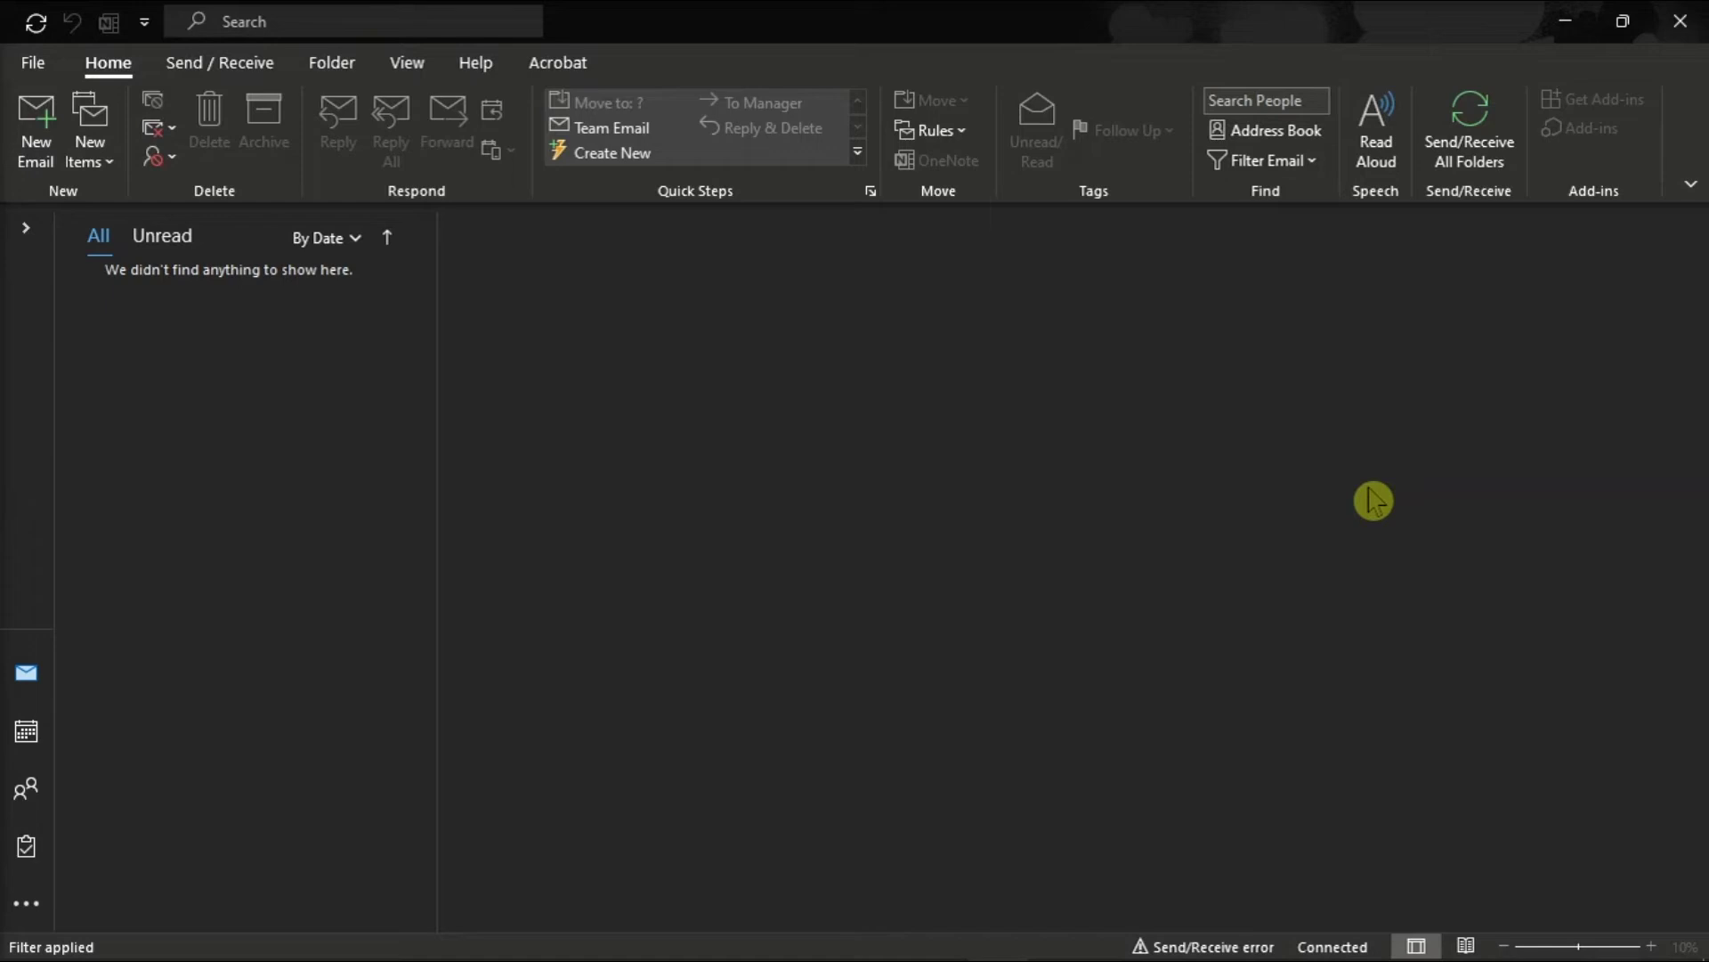
# Step: Show the mail profiles, which list the existing Outlook profile, and start adding a new profile
pyautogui.click(32, 61)
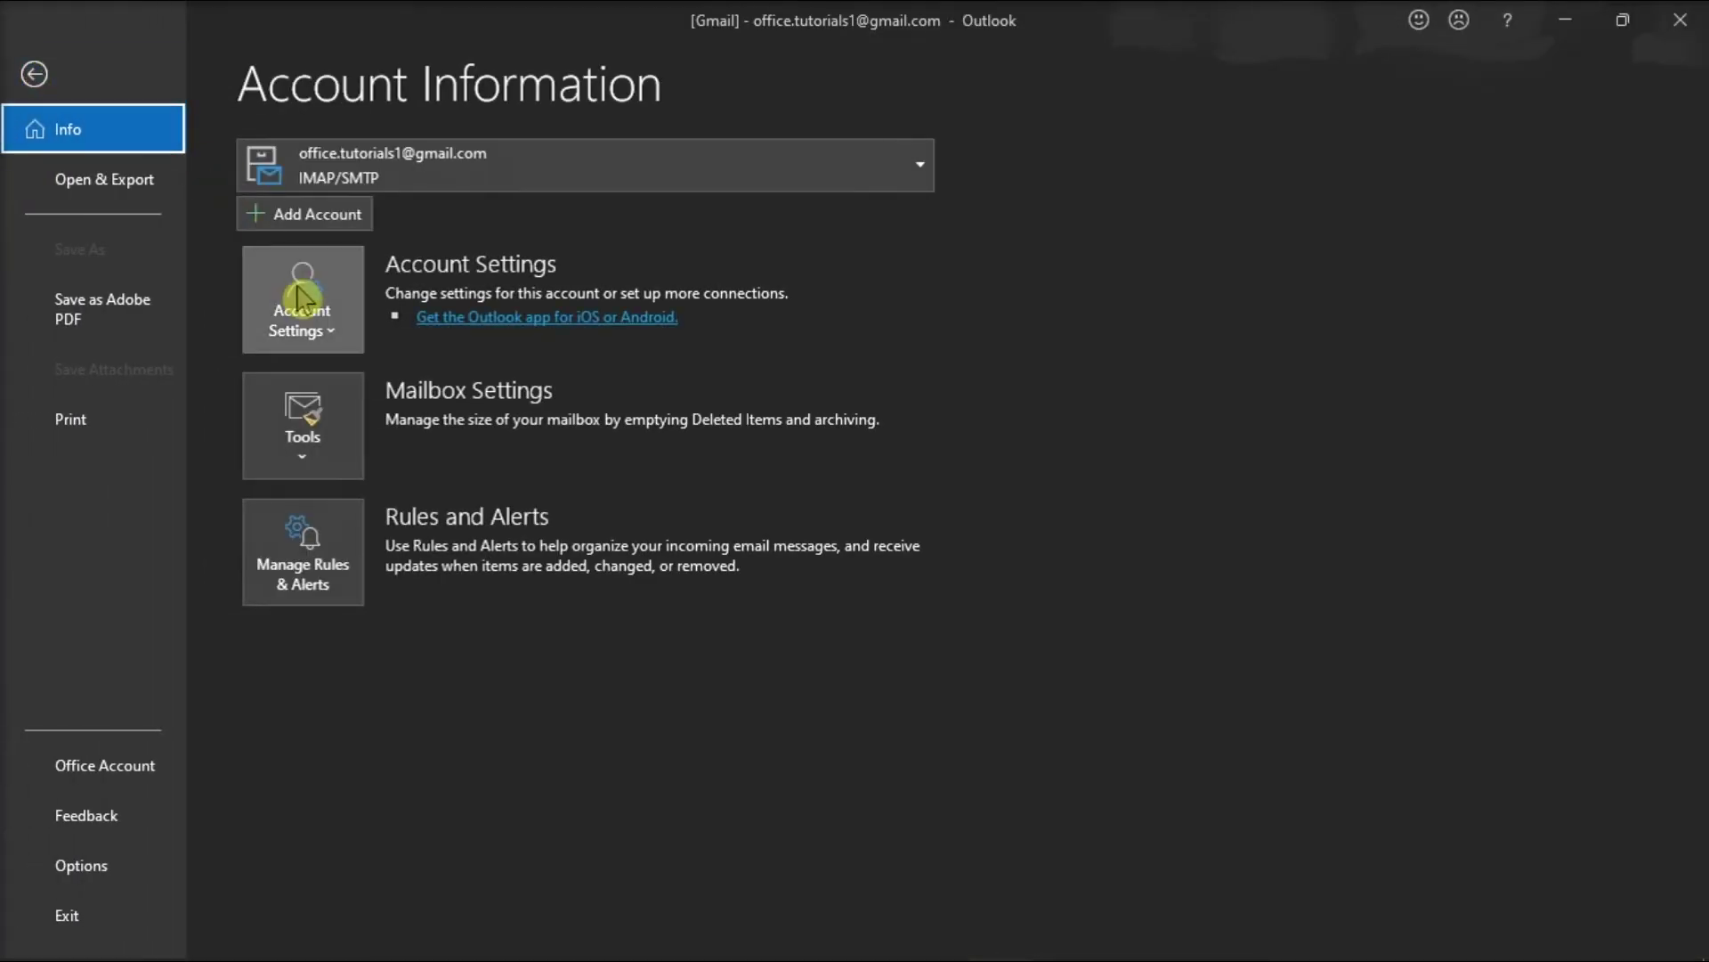
pyautogui.click(303, 311)
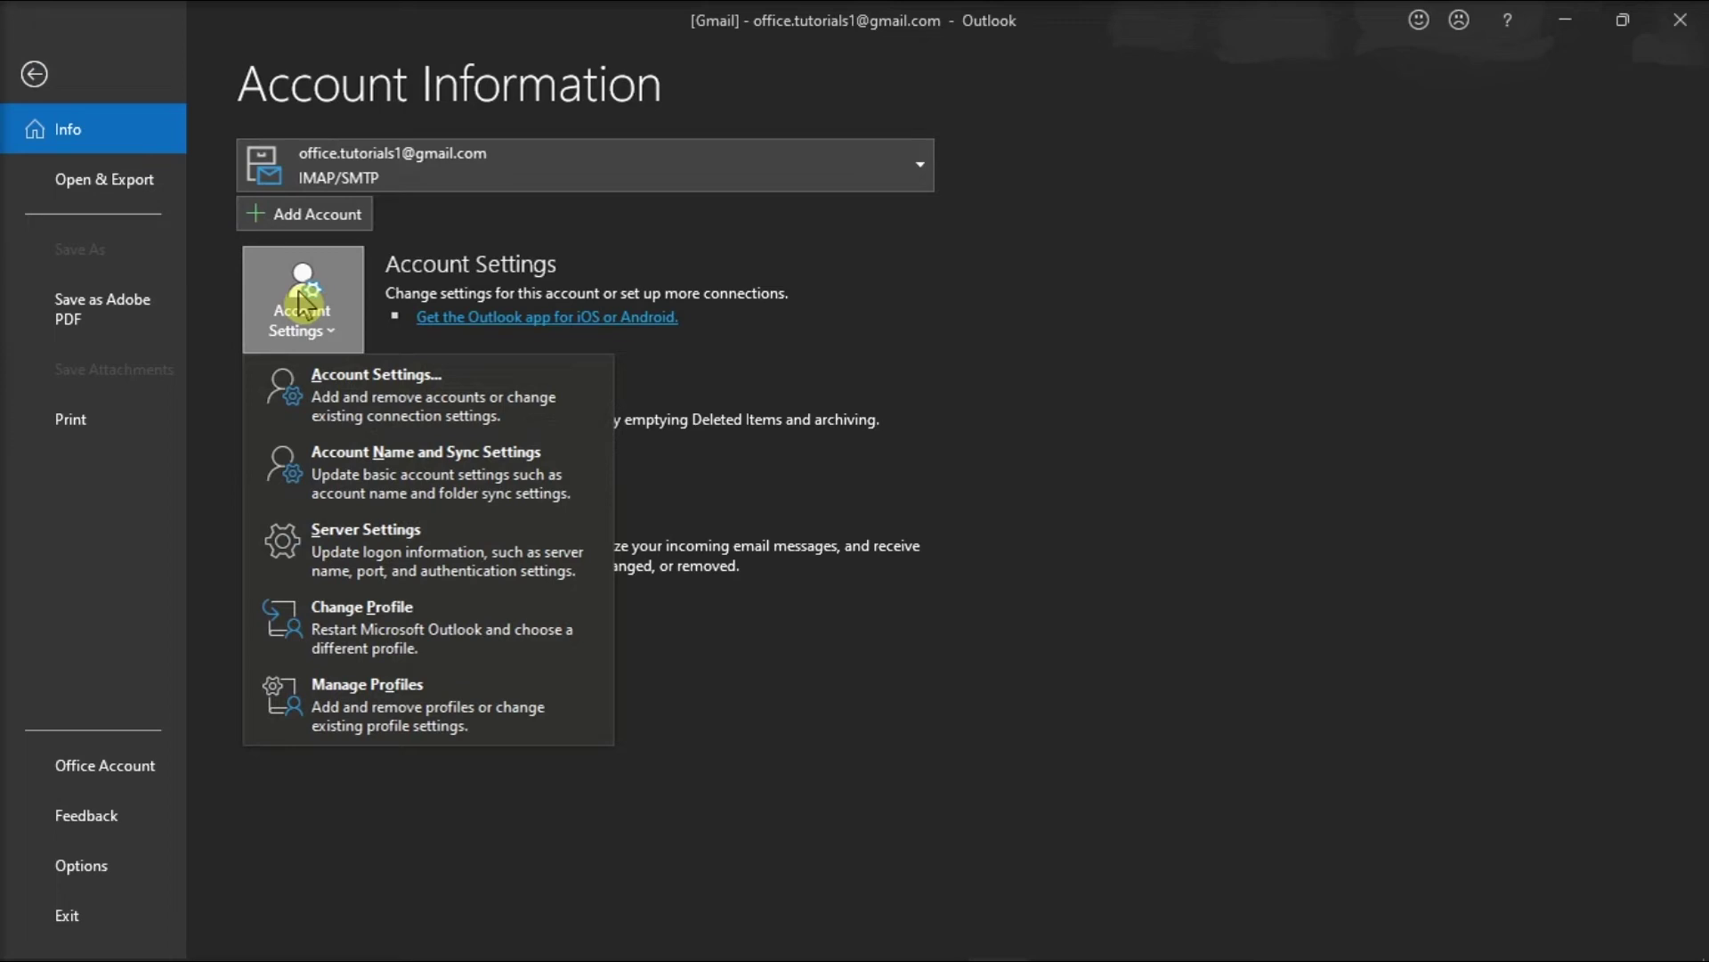
pyautogui.click(434, 702)
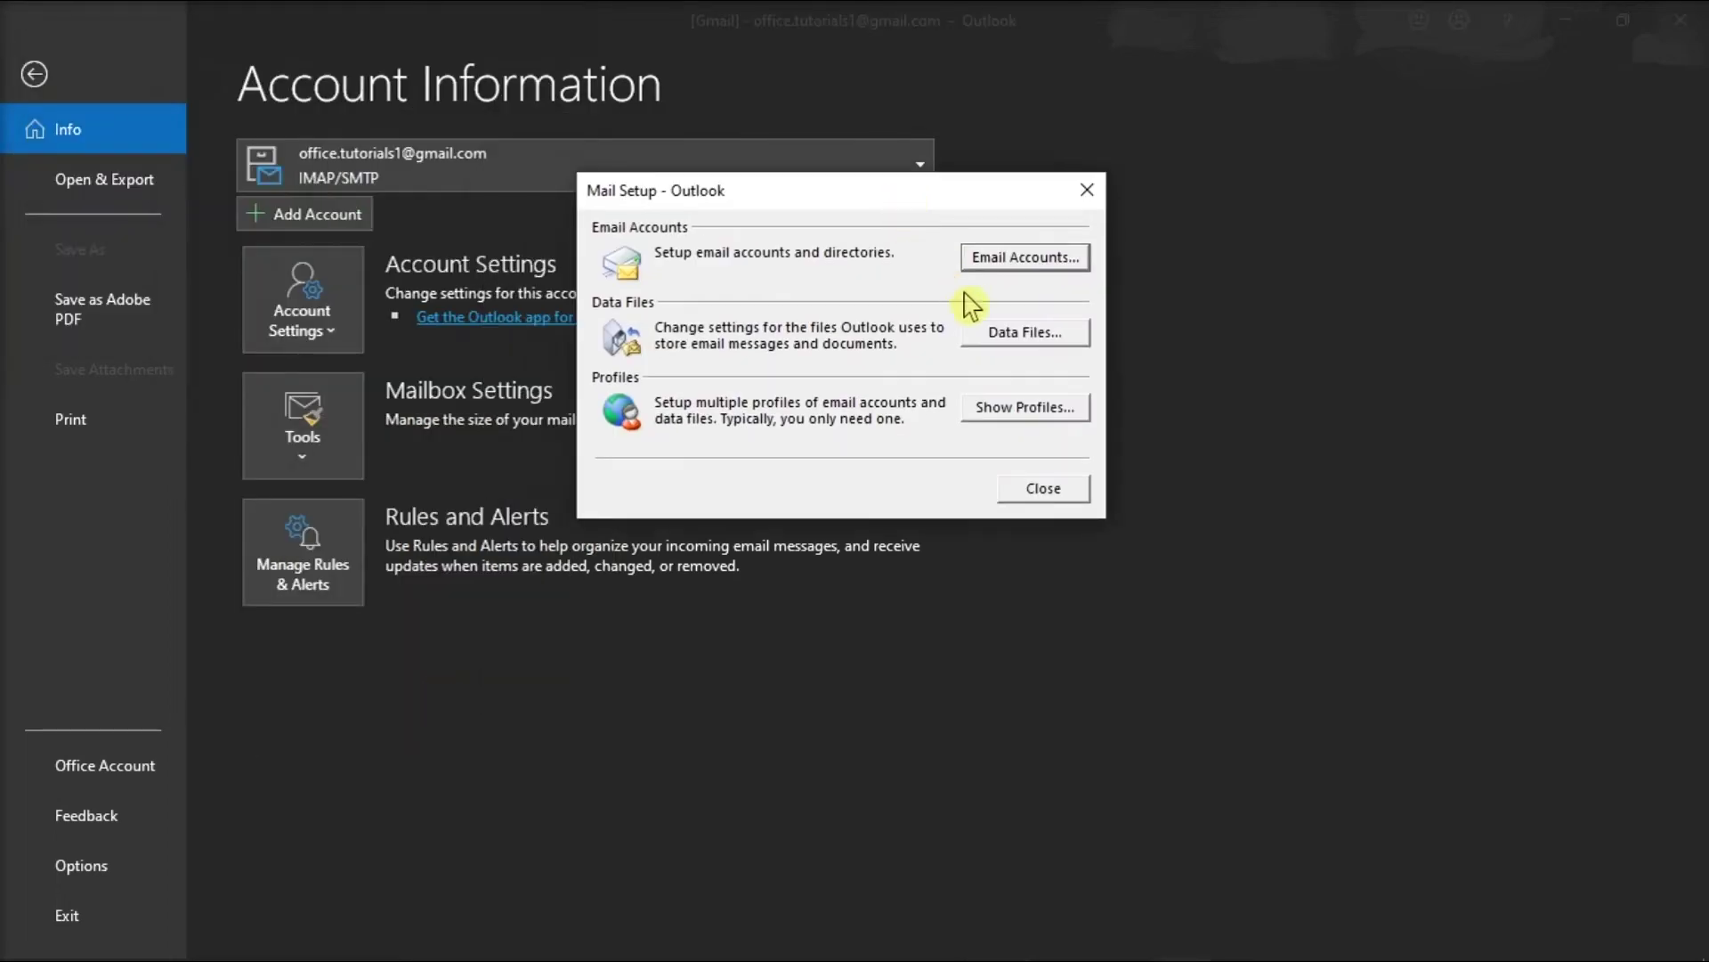
pyautogui.click(1049, 409)
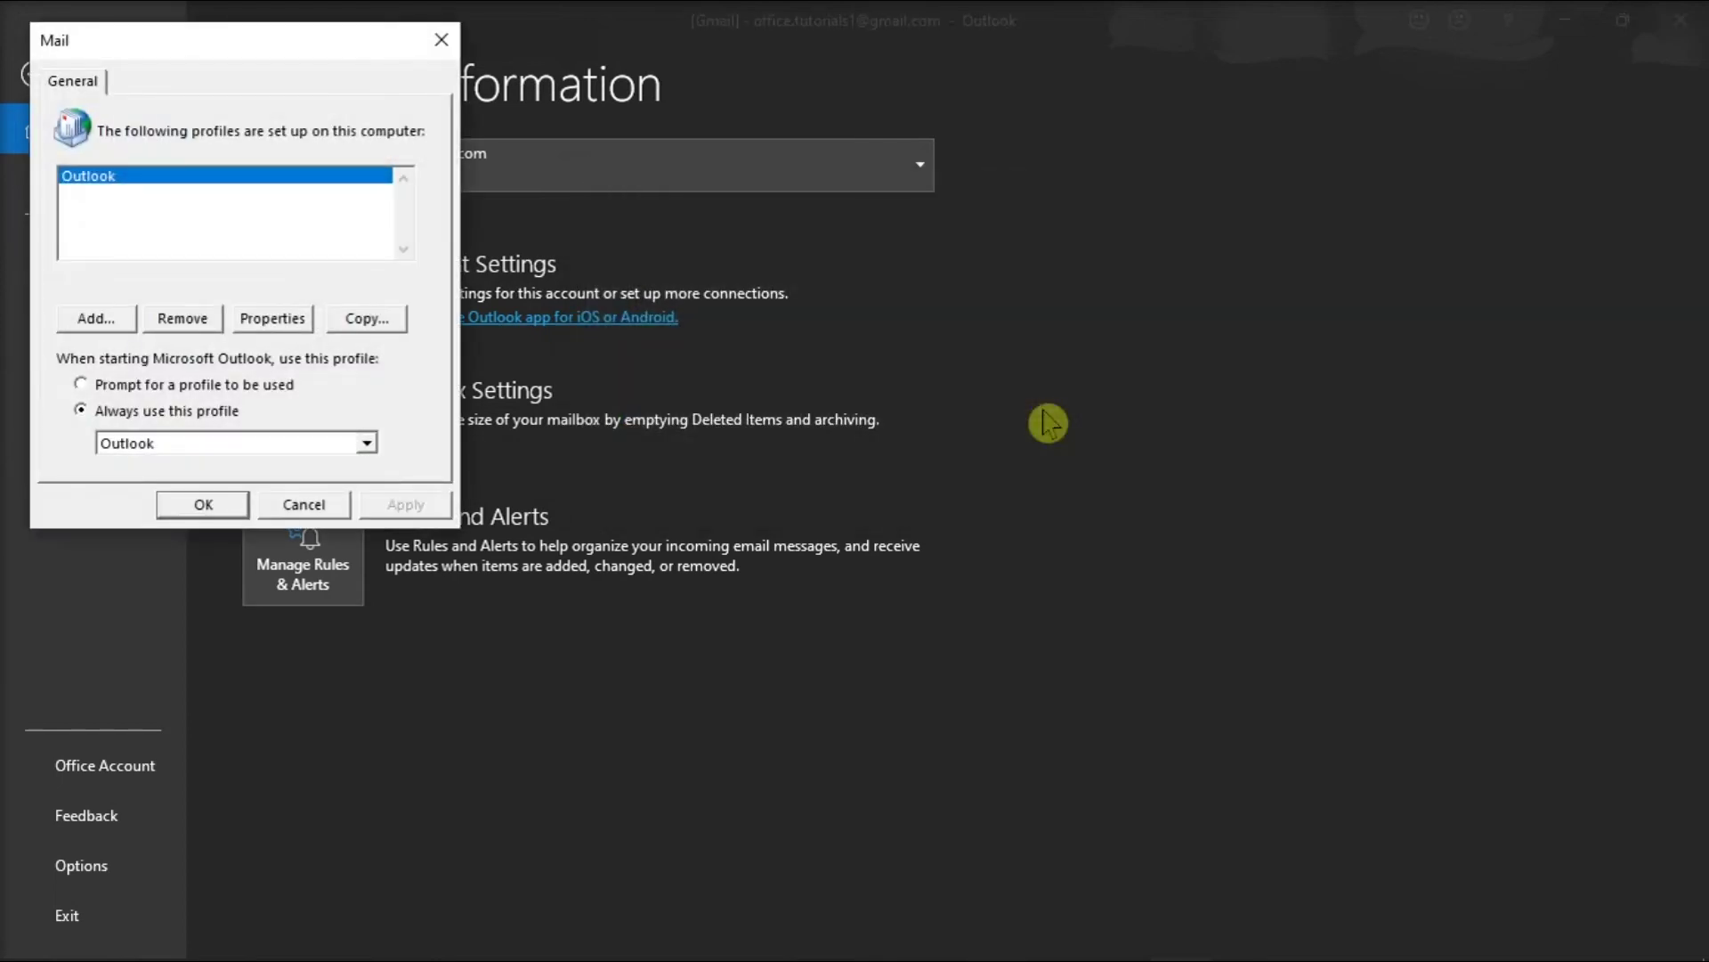
pyautogui.click(106, 320)
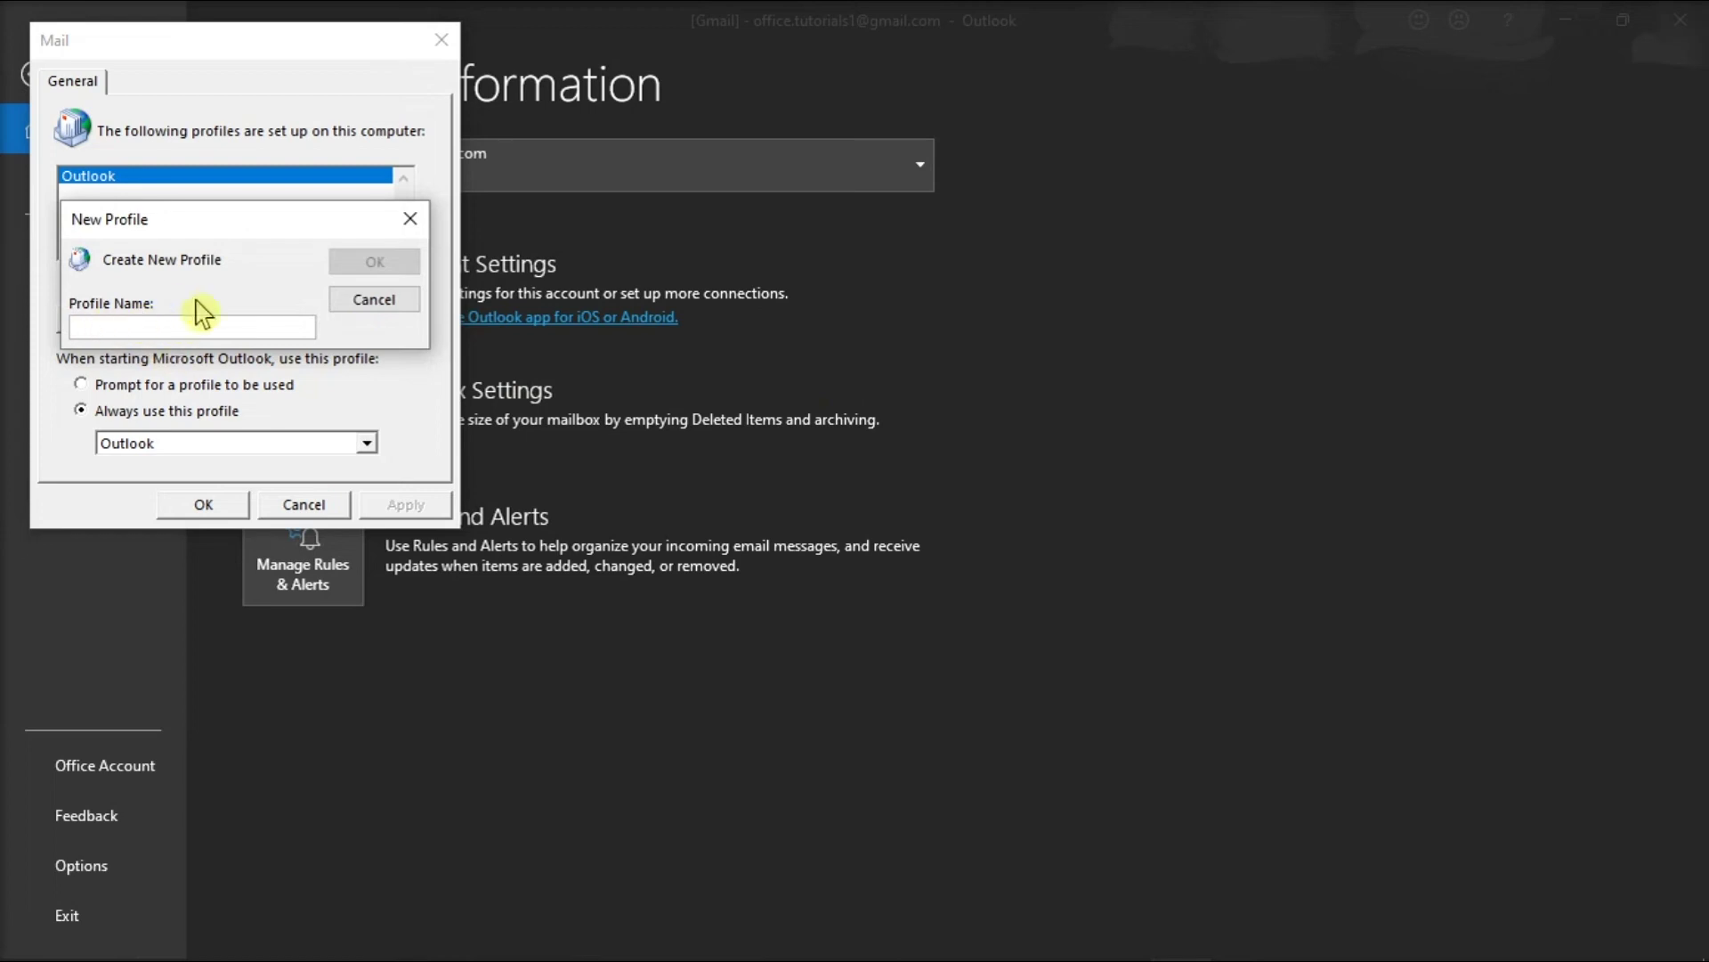